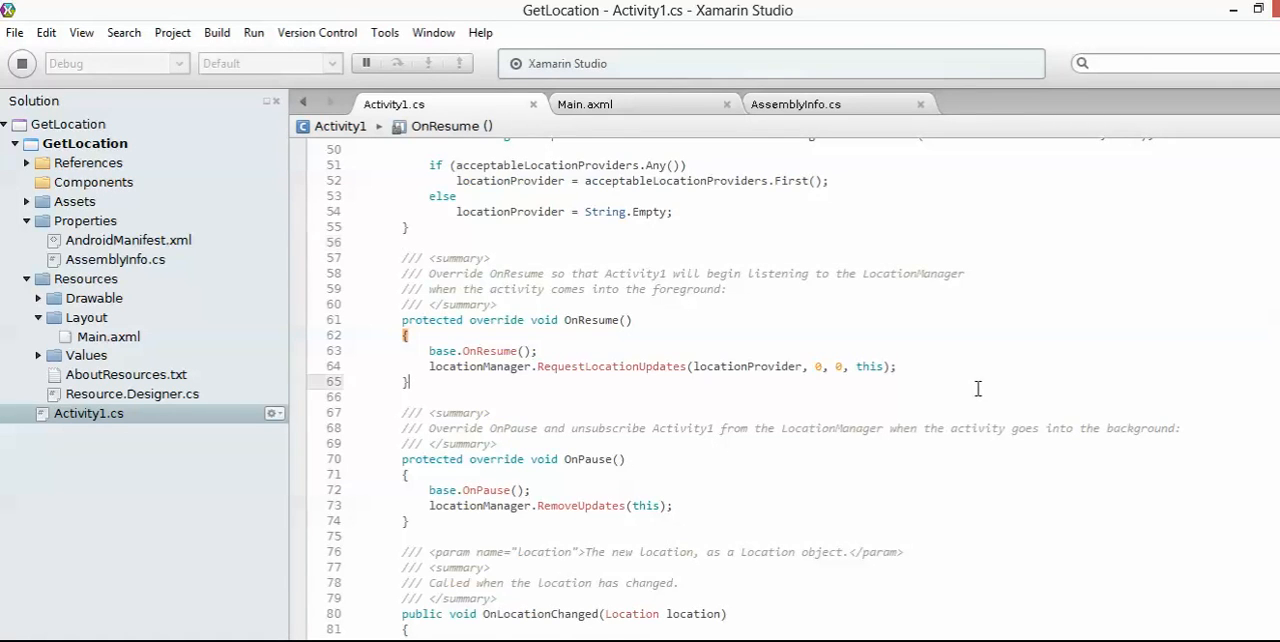
pyautogui.scroll(10, 978, 388)
pyautogui.scroll(8, 978, 388)
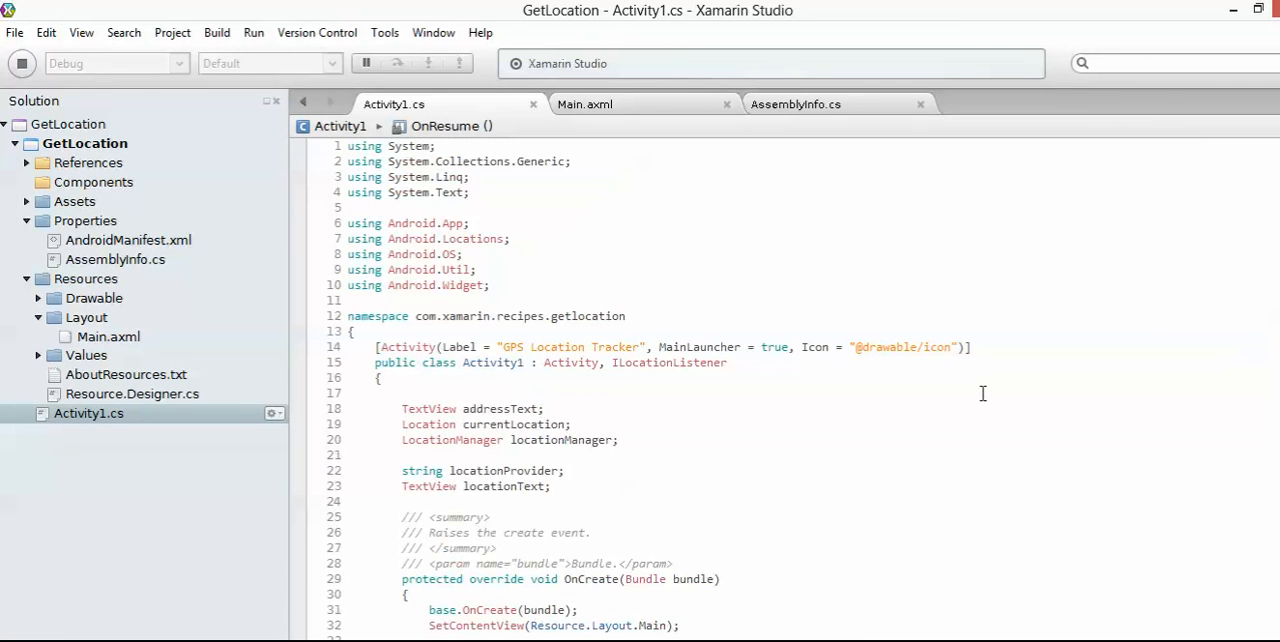
pyautogui.scroll(-5, 982, 393)
pyautogui.scroll(-3, 982, 393)
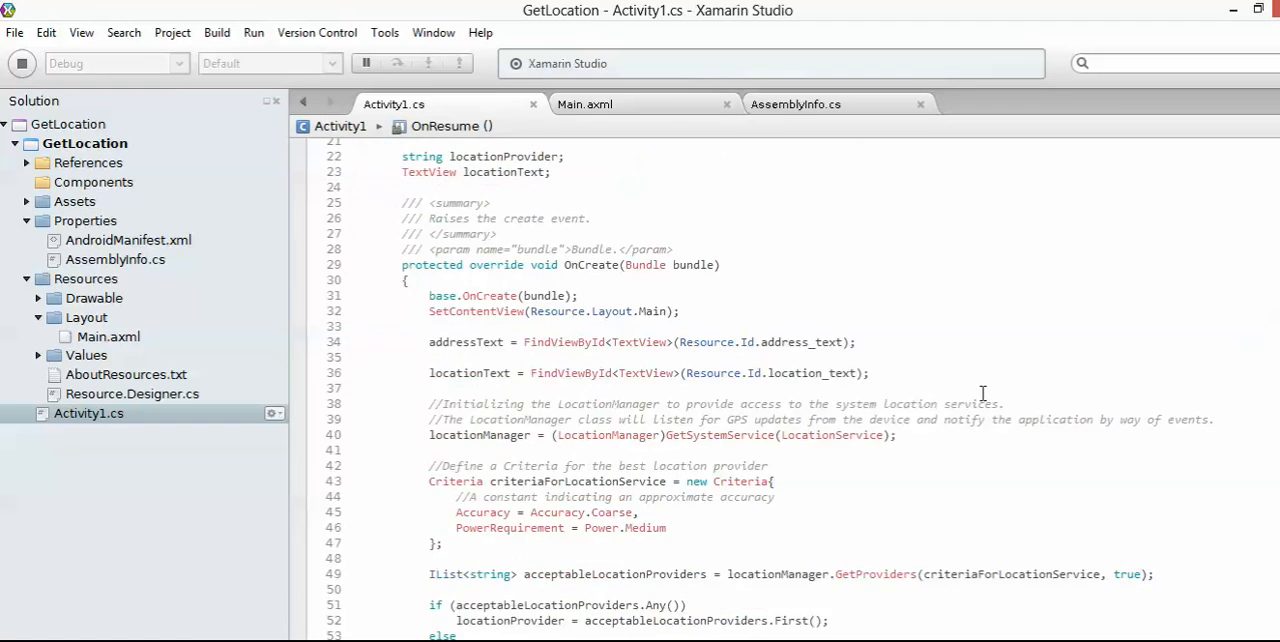
pyautogui.scroll(-3, 982, 393)
pyautogui.scroll(-3, 982, 393)
pyautogui.scroll(-3, 982, 393)
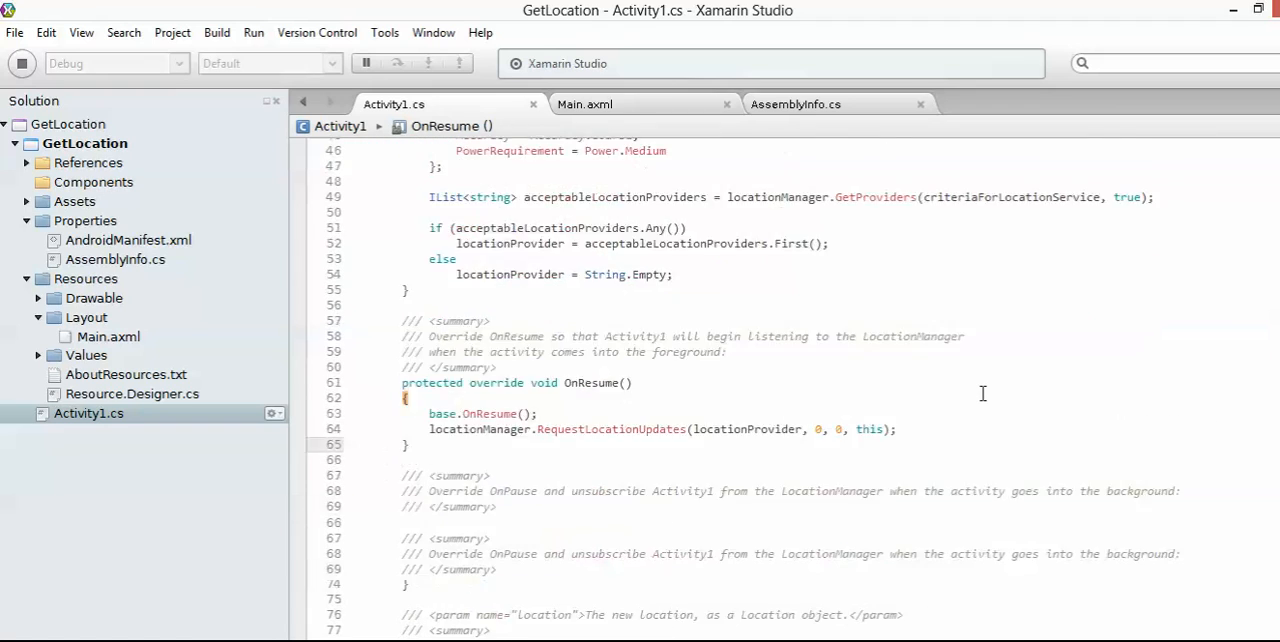
pyautogui.scroll(-3, 982, 393)
pyautogui.scroll(-5, 982, 393)
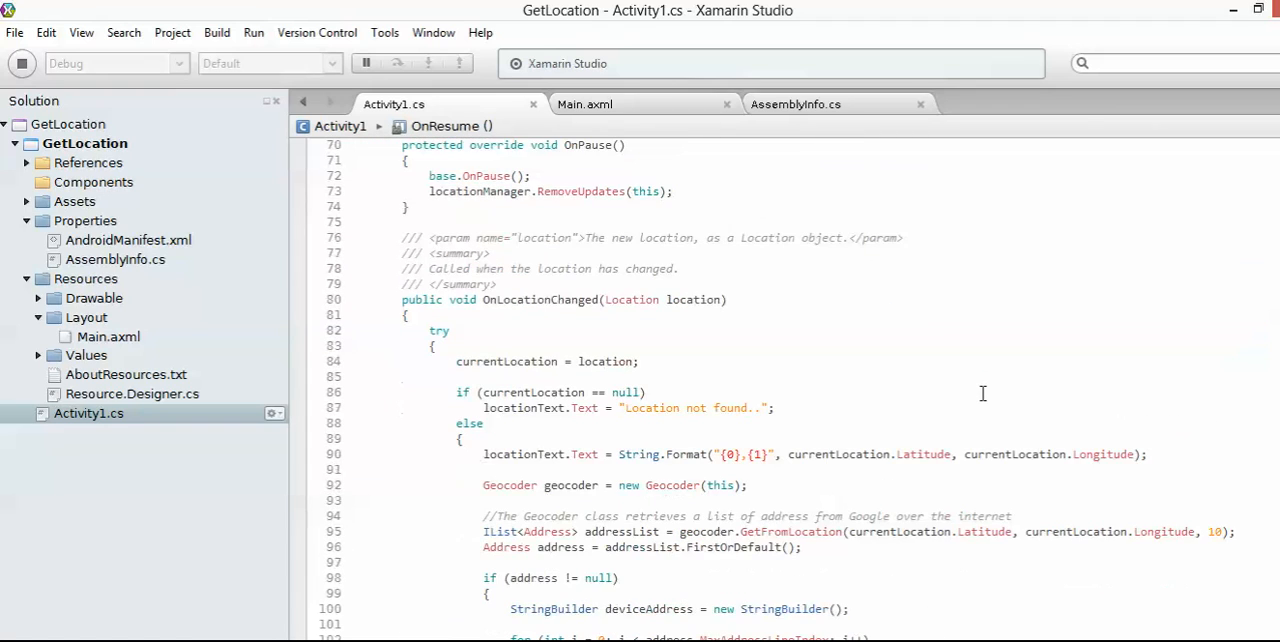
# - Review the OnLocationChanged body and the OnCreate method at line 29 in Activity1.cs
pyautogui.click(898, 383)
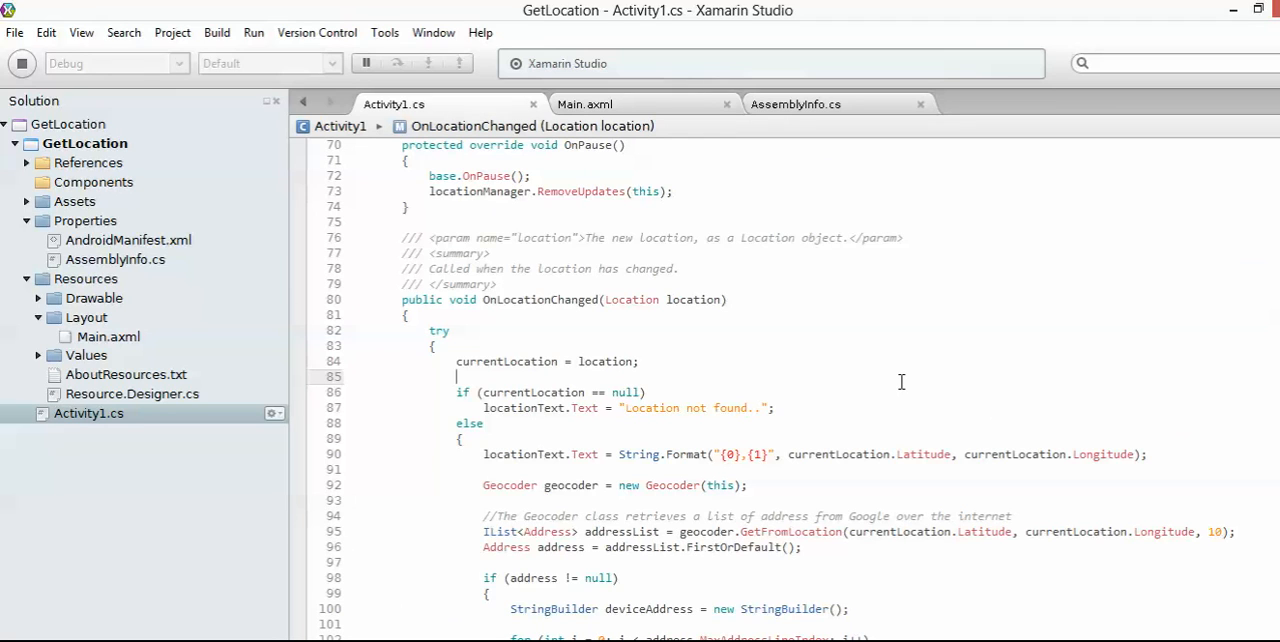
pyautogui.scroll(2, 901, 383)
pyautogui.scroll(2, 901, 383)
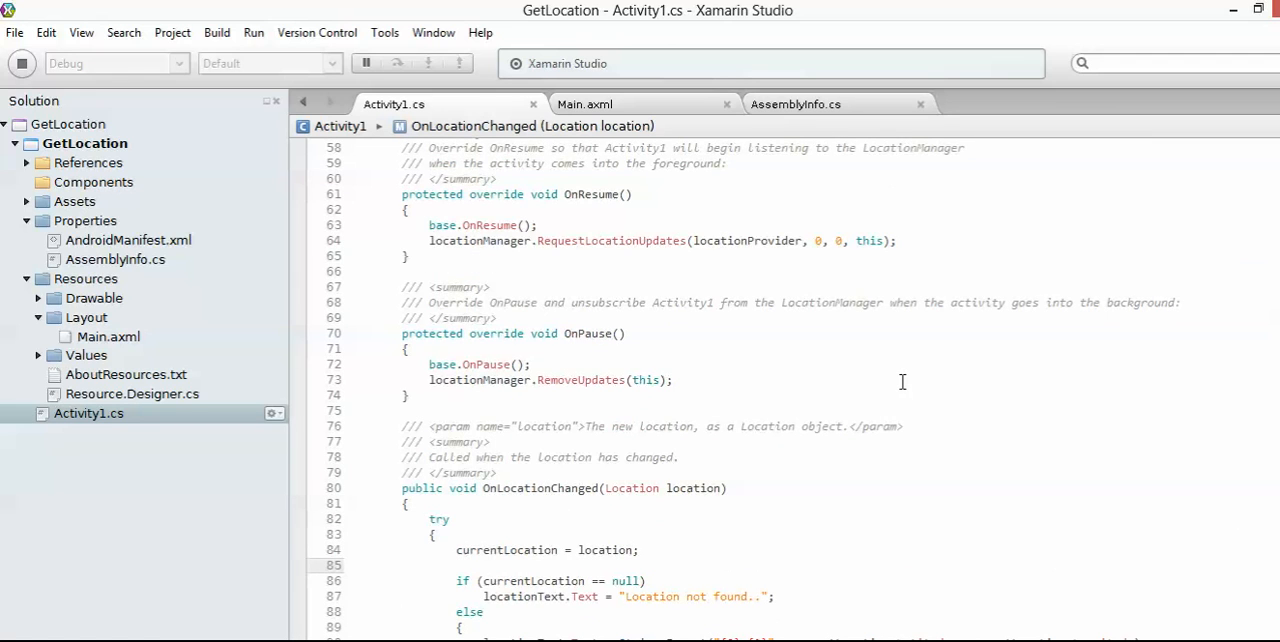
pyautogui.scroll(4, 901, 383)
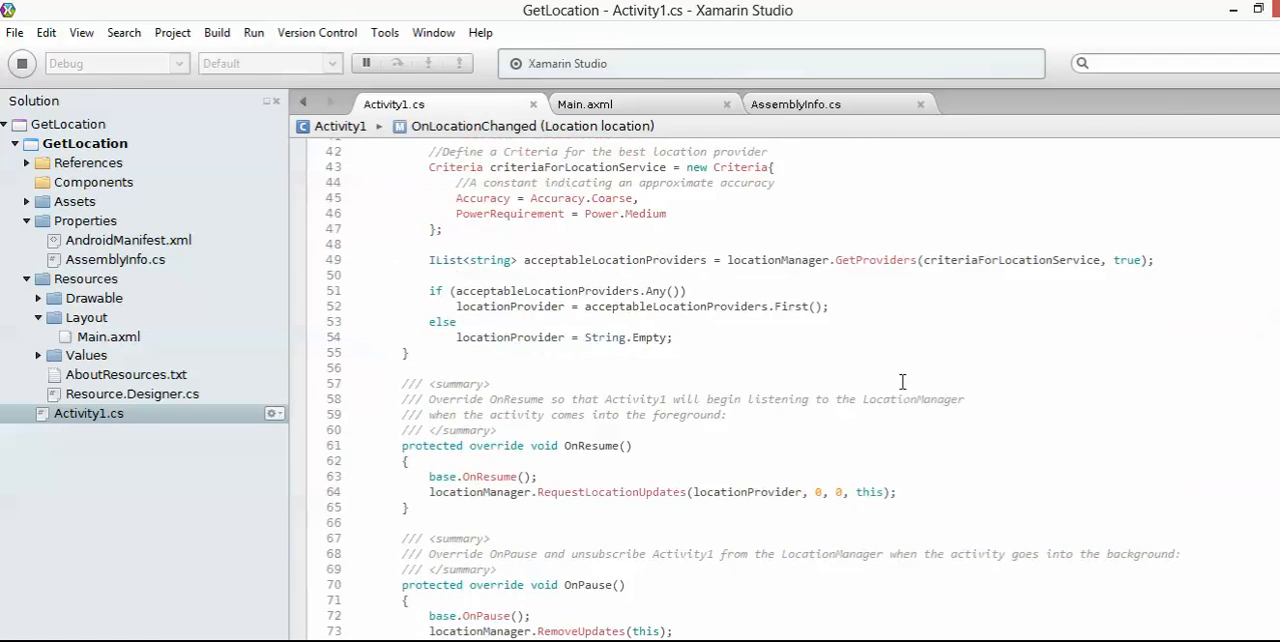
pyautogui.scroll(2, 901, 383)
pyautogui.scroll(3, 901, 383)
pyautogui.scroll(4, 901, 383)
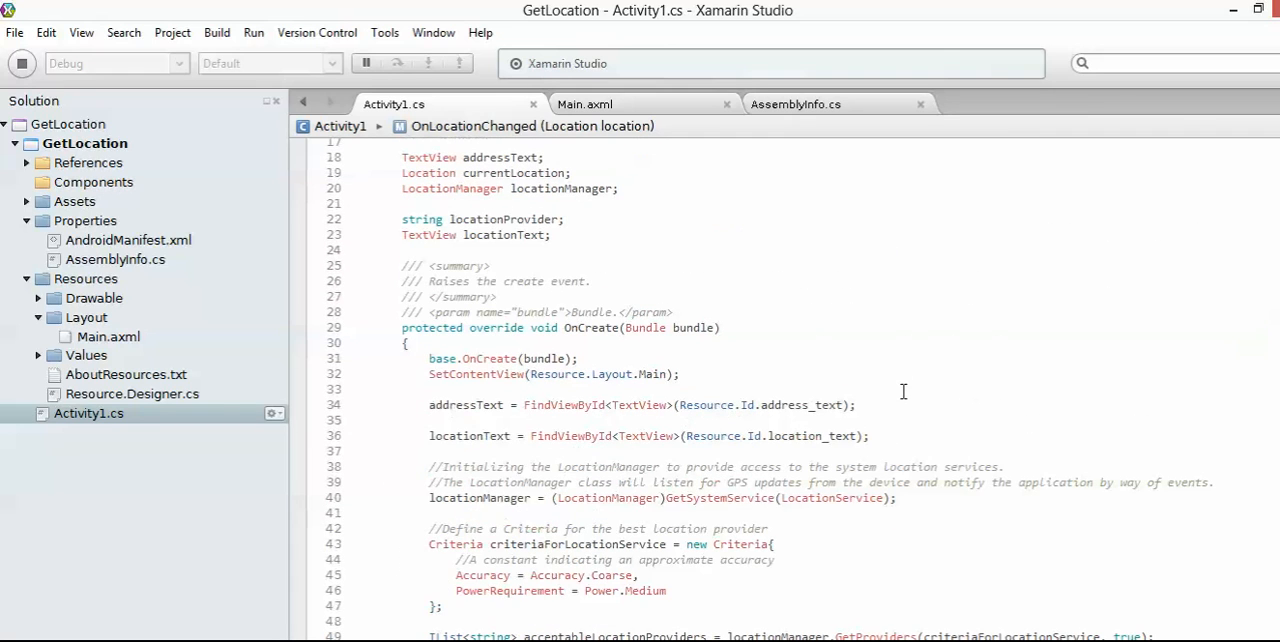
pyautogui.click(768, 332)
pyautogui.scroll(3, 883, 340)
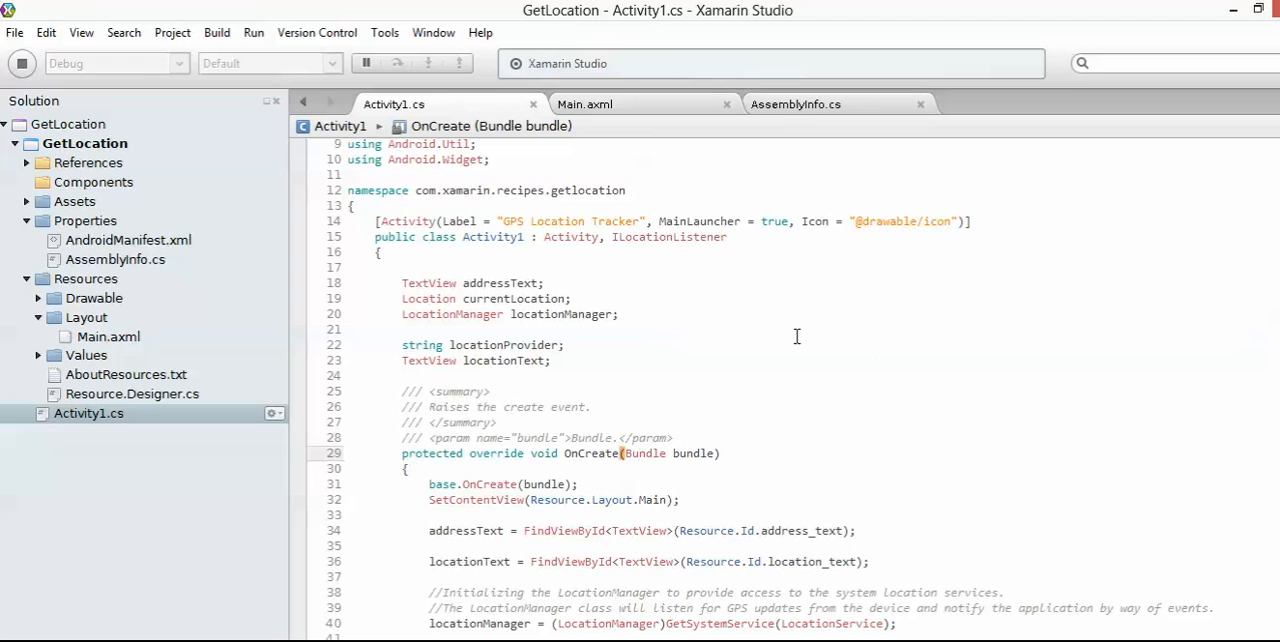
# - Inspect the Address label and the Location and Address text fields in the Main.axml designer
pyautogui.click(647, 108)
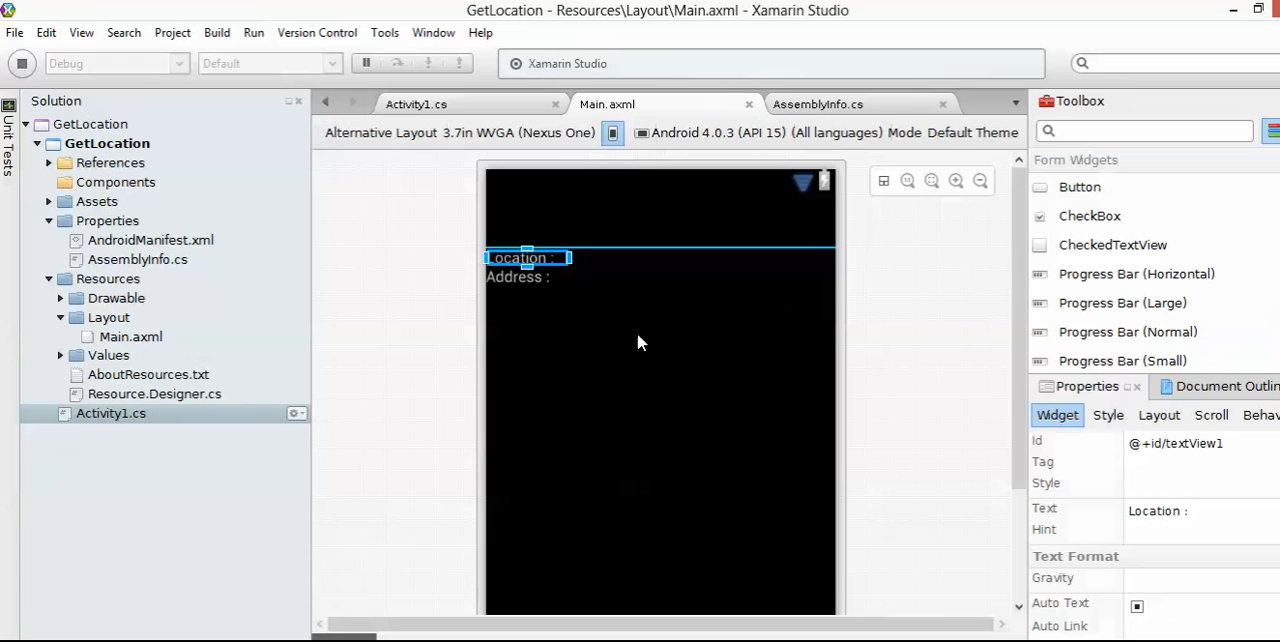
pyautogui.click(528, 278)
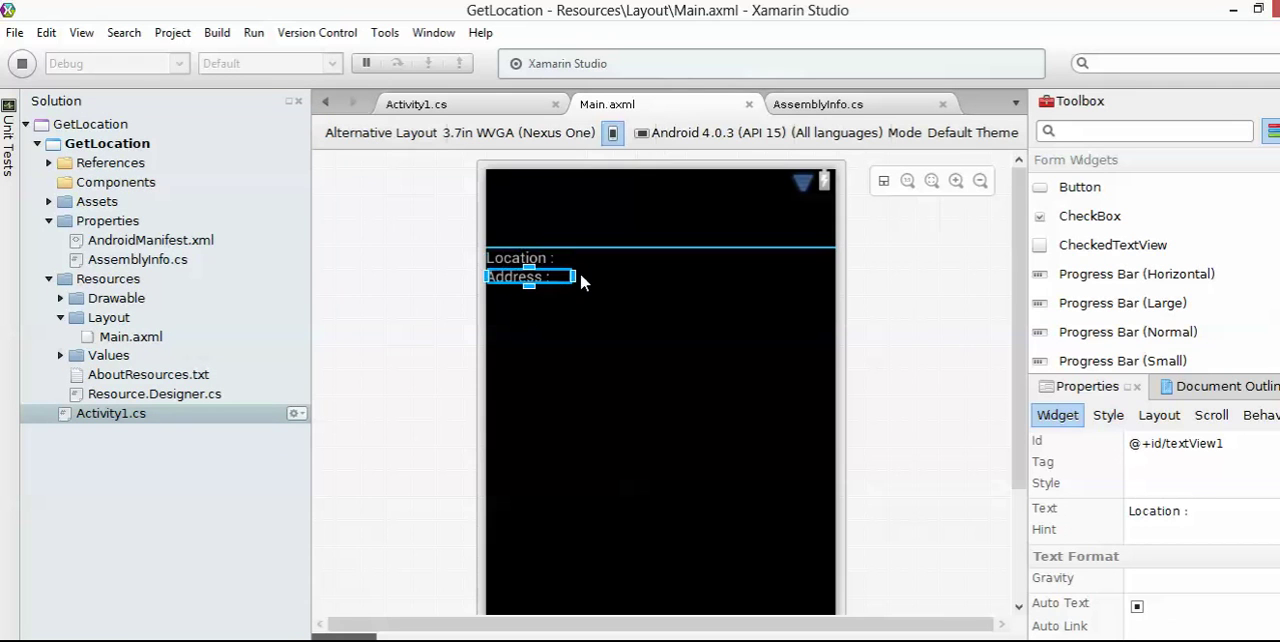
pyautogui.click(647, 265)
pyautogui.click(645, 278)
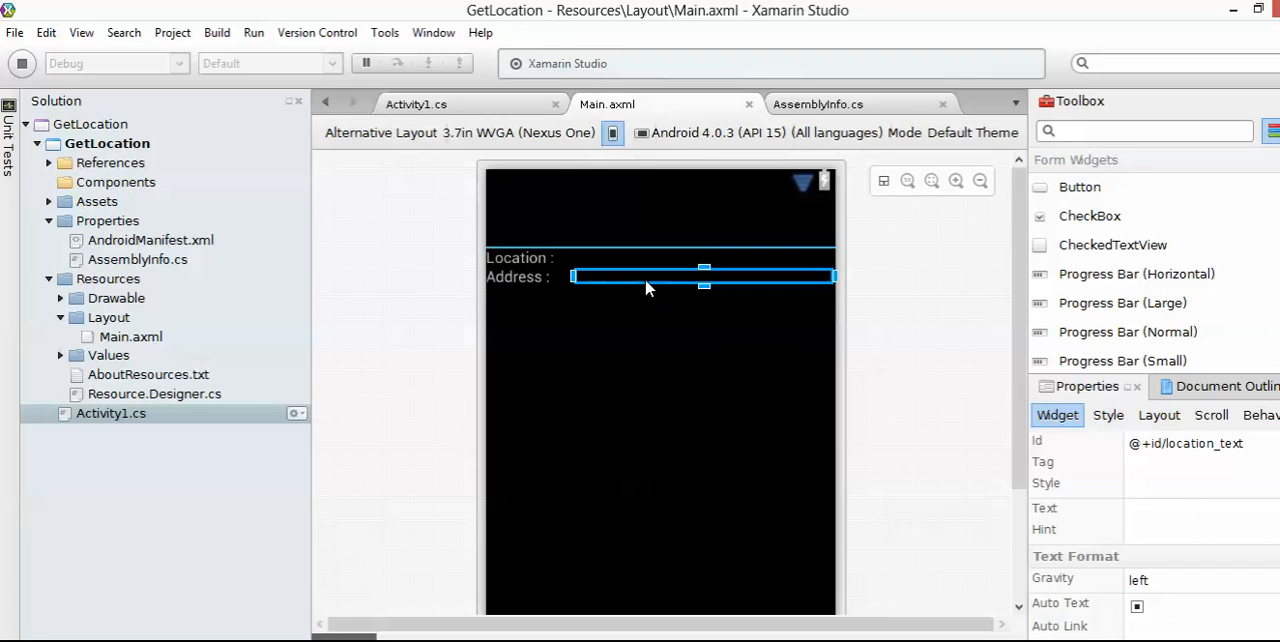
# - Check the Ids location_text and address_text of the two text fields in Properties
pyautogui.click(665, 258)
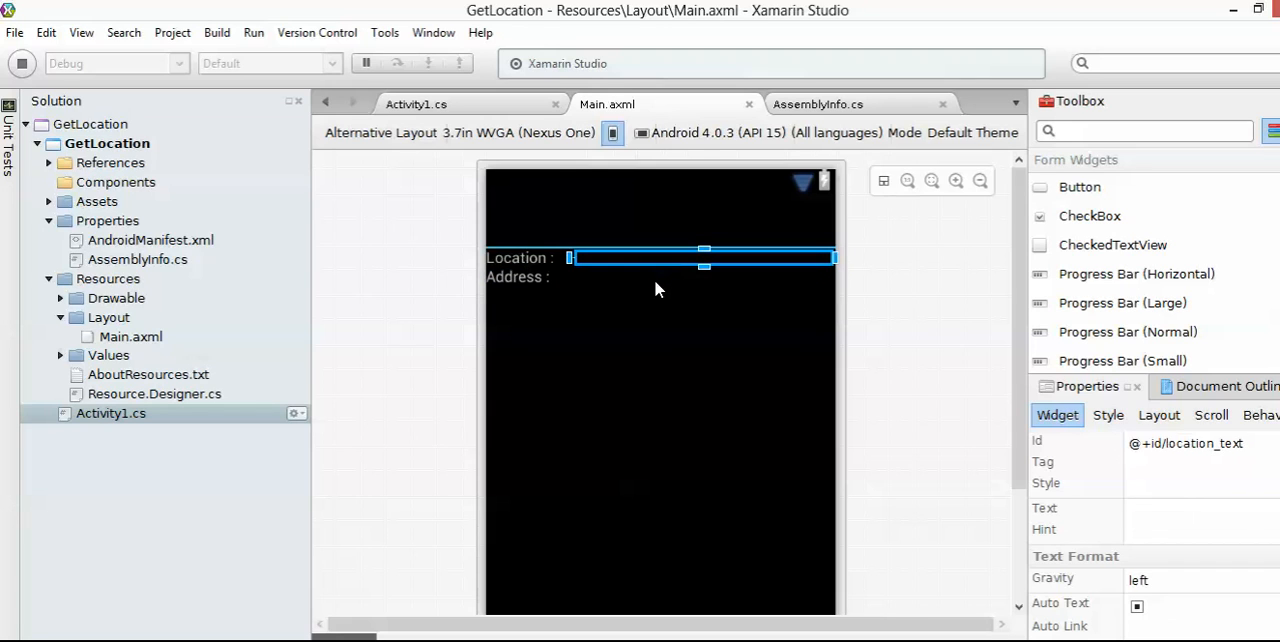
pyautogui.click(653, 281)
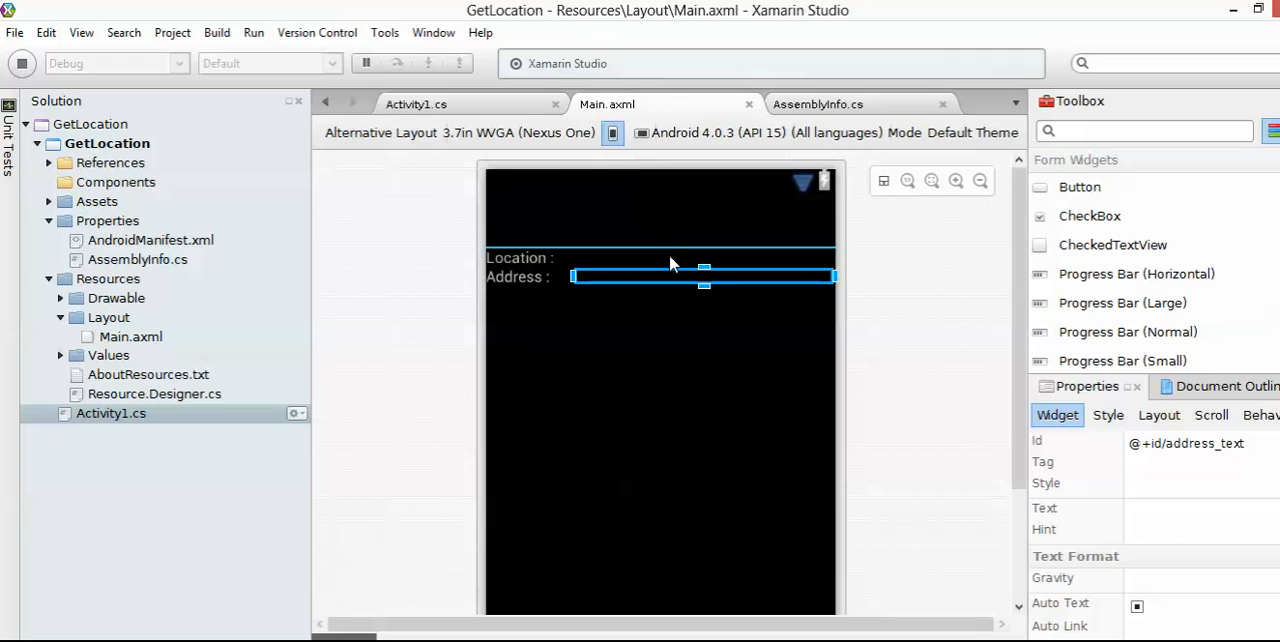
pyautogui.click(670, 258)
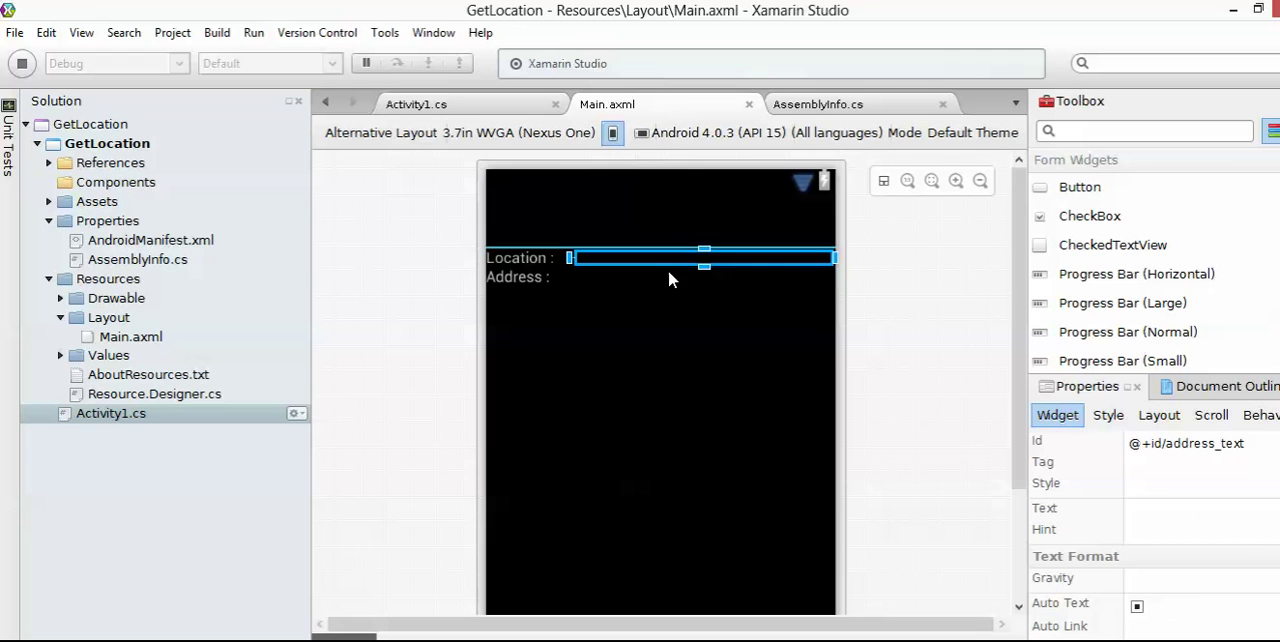
# - Highlight the Internet, AccessFineLocation and AccessCoarseLocation UsesPermission attributes in AssemblyInfo.cs
pyautogui.click(818, 104)
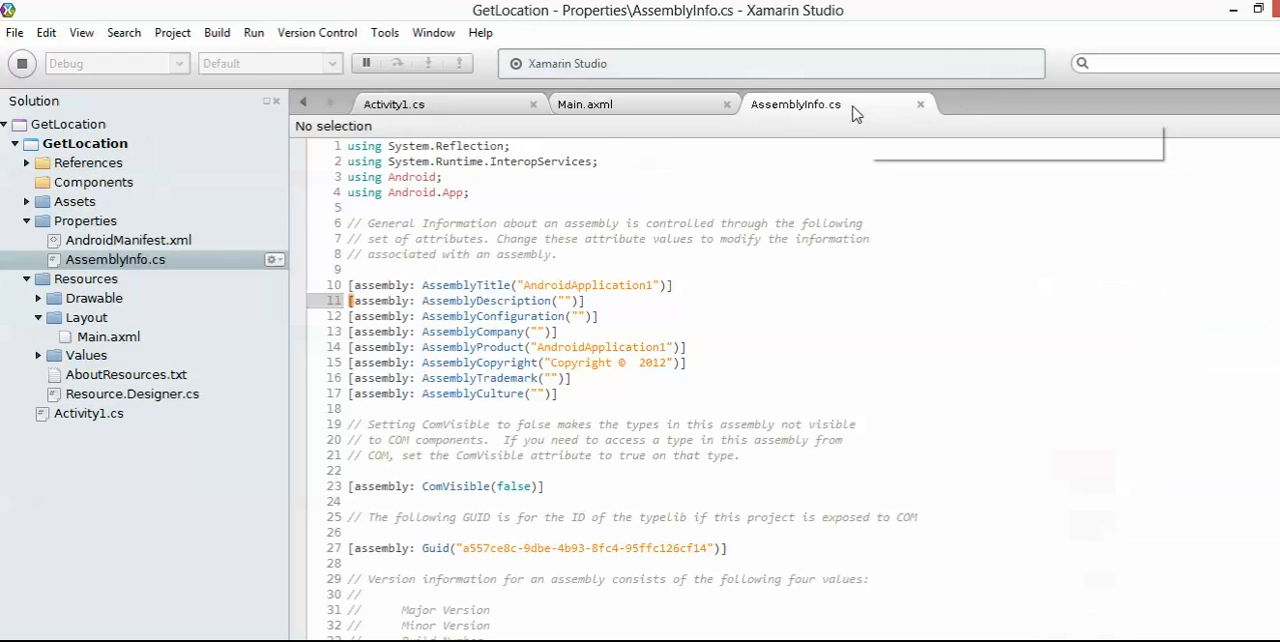
pyautogui.scroll(-5, 870, 293)
pyautogui.scroll(-3, 870, 293)
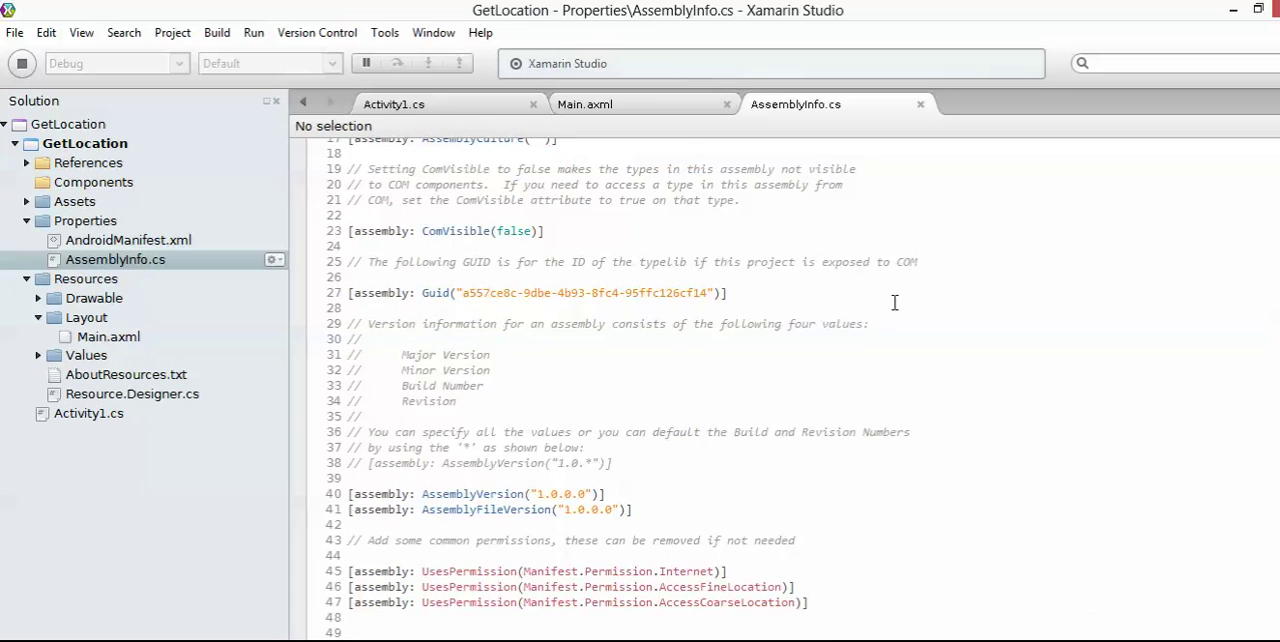
pyautogui.click(838, 607)
pyautogui.doubleClick(675, 568)
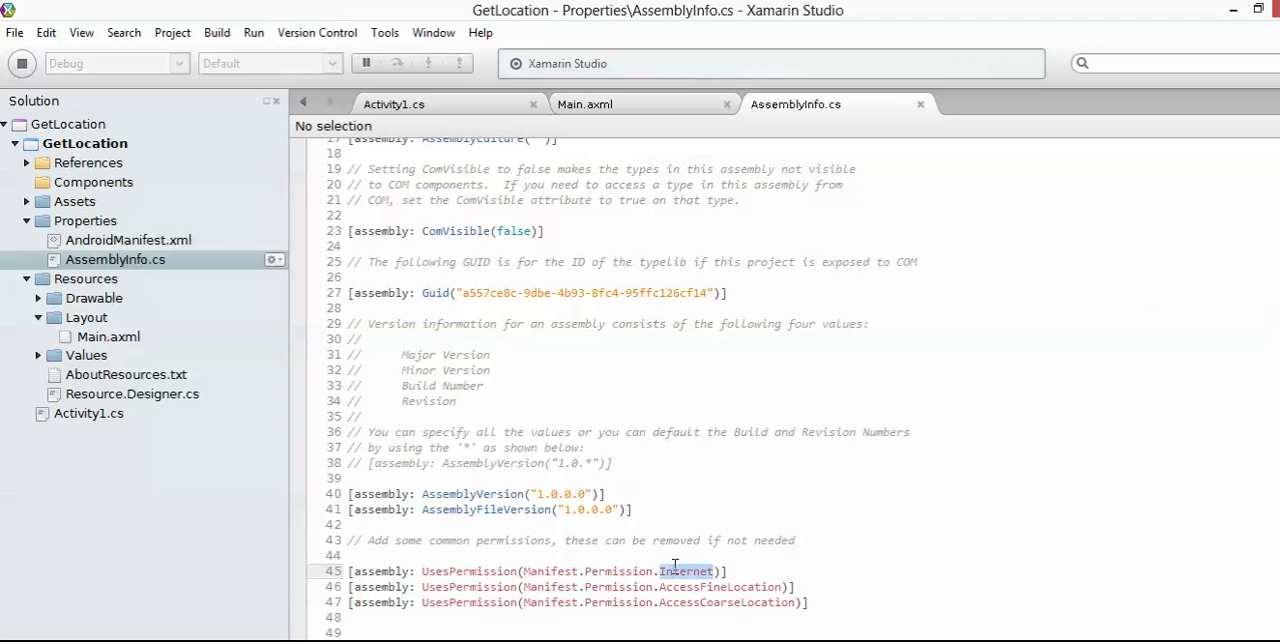
pyautogui.doubleClick(742, 589)
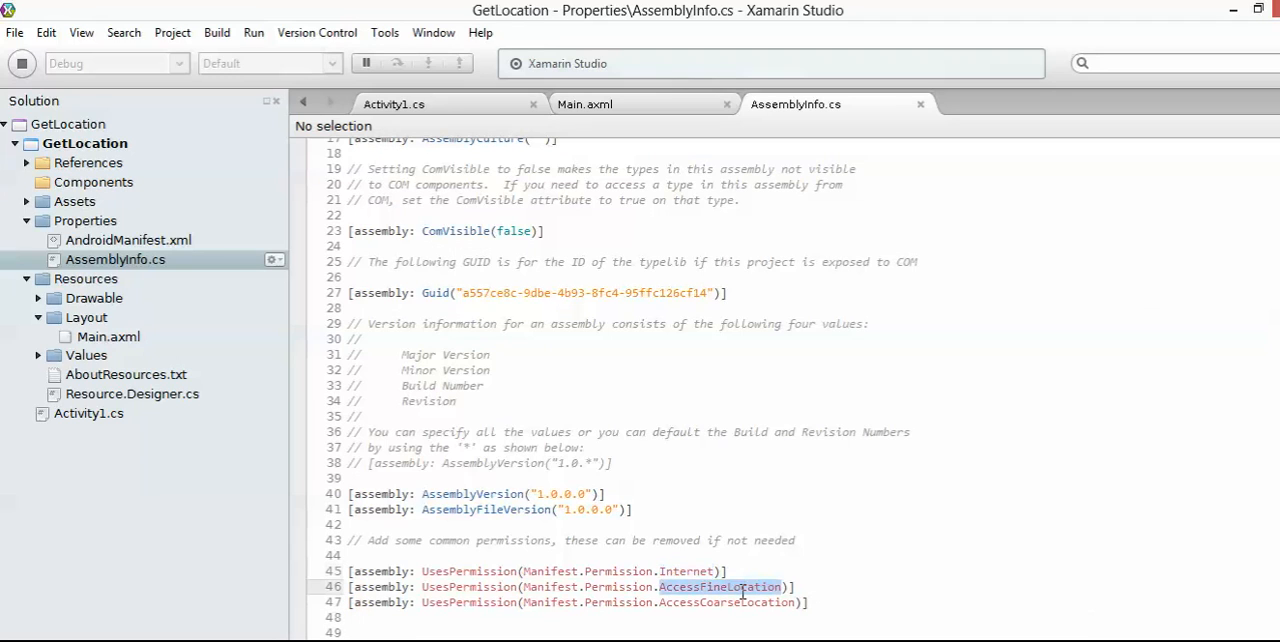
pyautogui.doubleClick(742, 603)
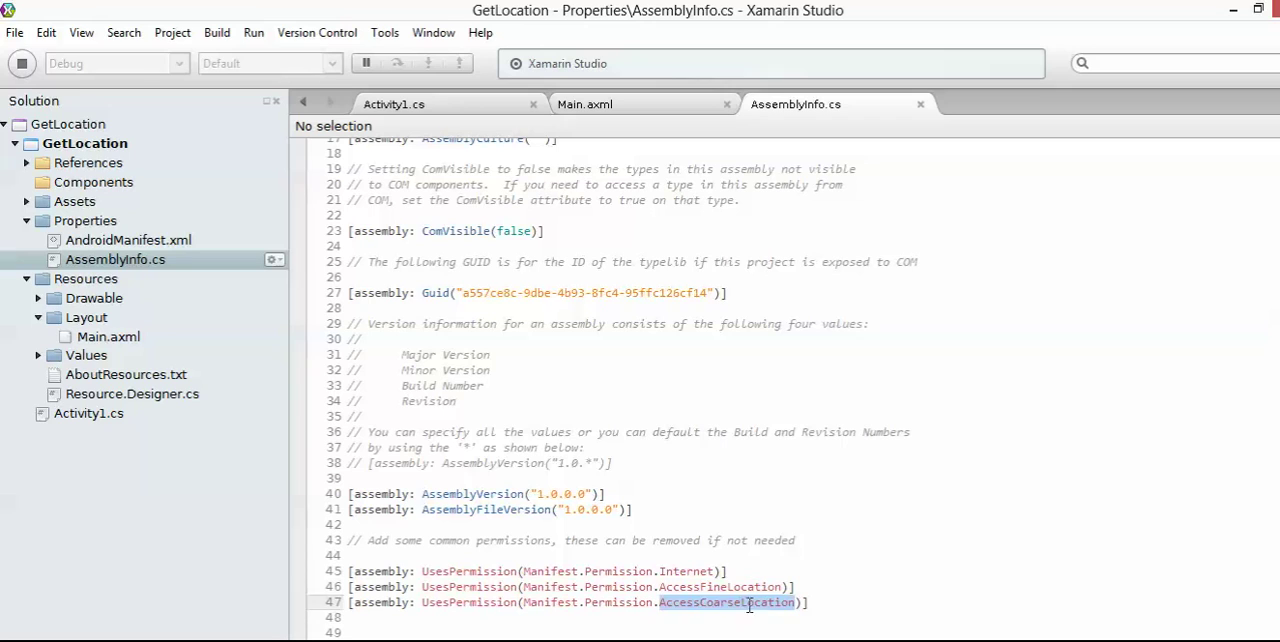
pyautogui.click(938, 543)
# - Point out the AssemblyVersion and AssemblyFileVersion lines, then the three permission lines again
pyautogui.click(628, 489)
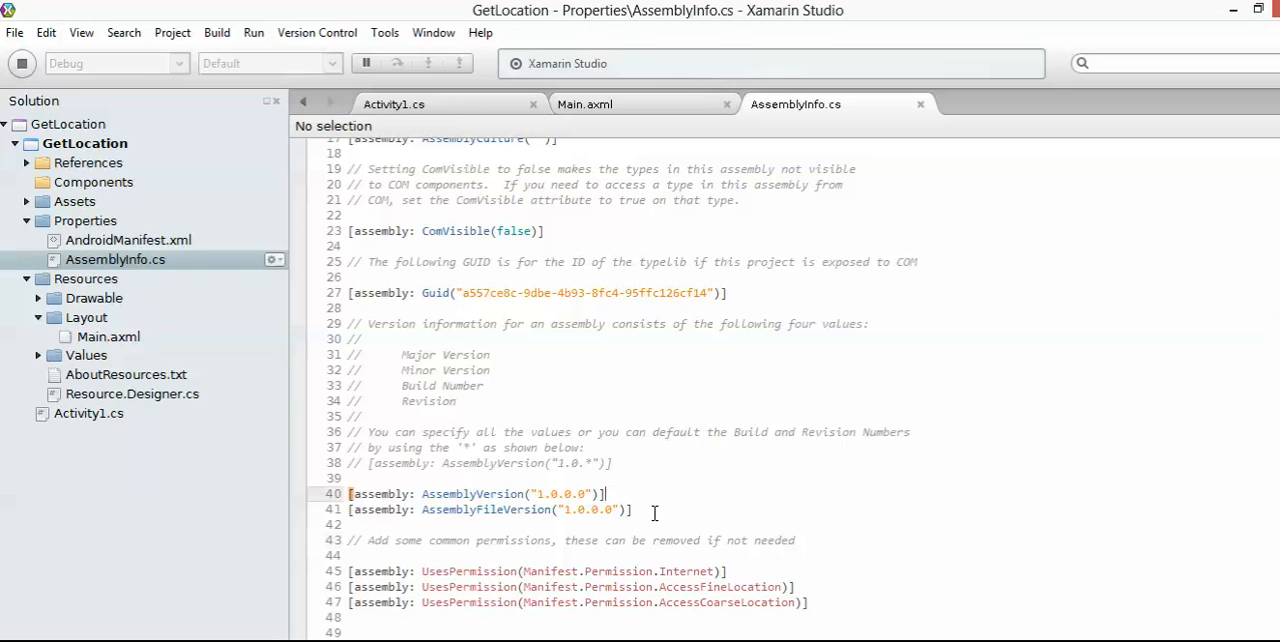
pyautogui.click(655, 513)
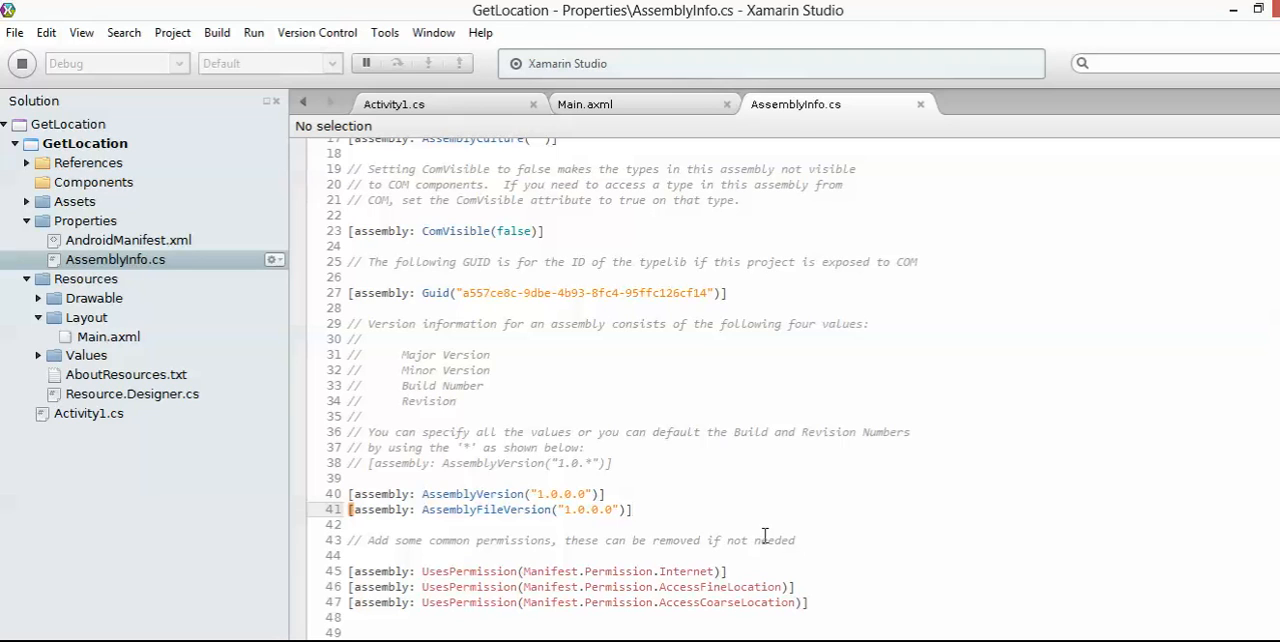
pyautogui.click(746, 571)
pyautogui.click(830, 588)
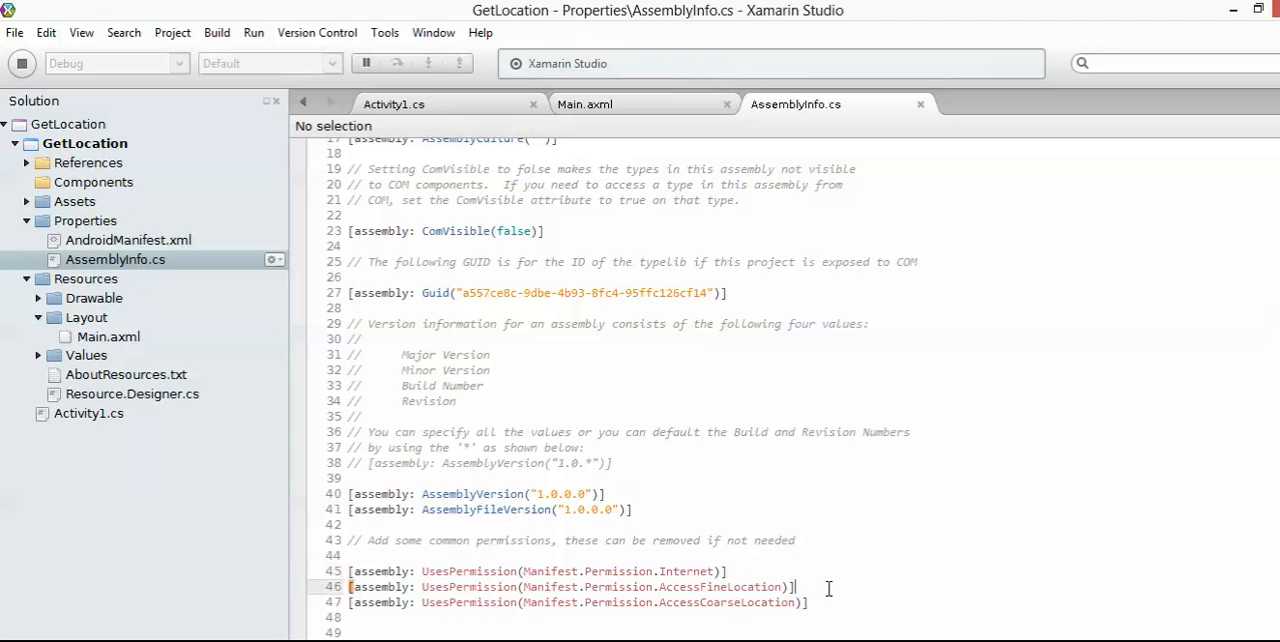
pyautogui.click(820, 602)
# - Revisit the Internet permission line and the ComVisible attribute near the top of AssemblyInfo.cs
pyautogui.click(865, 575)
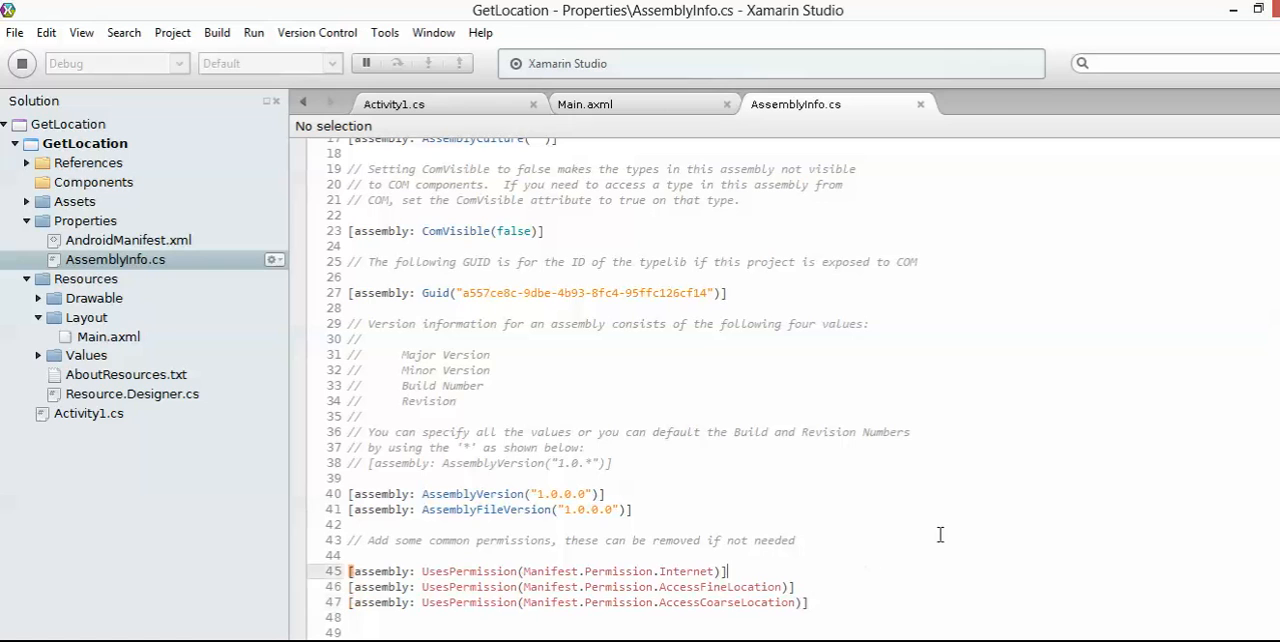
pyautogui.click(528, 225)
pyautogui.click(616, 244)
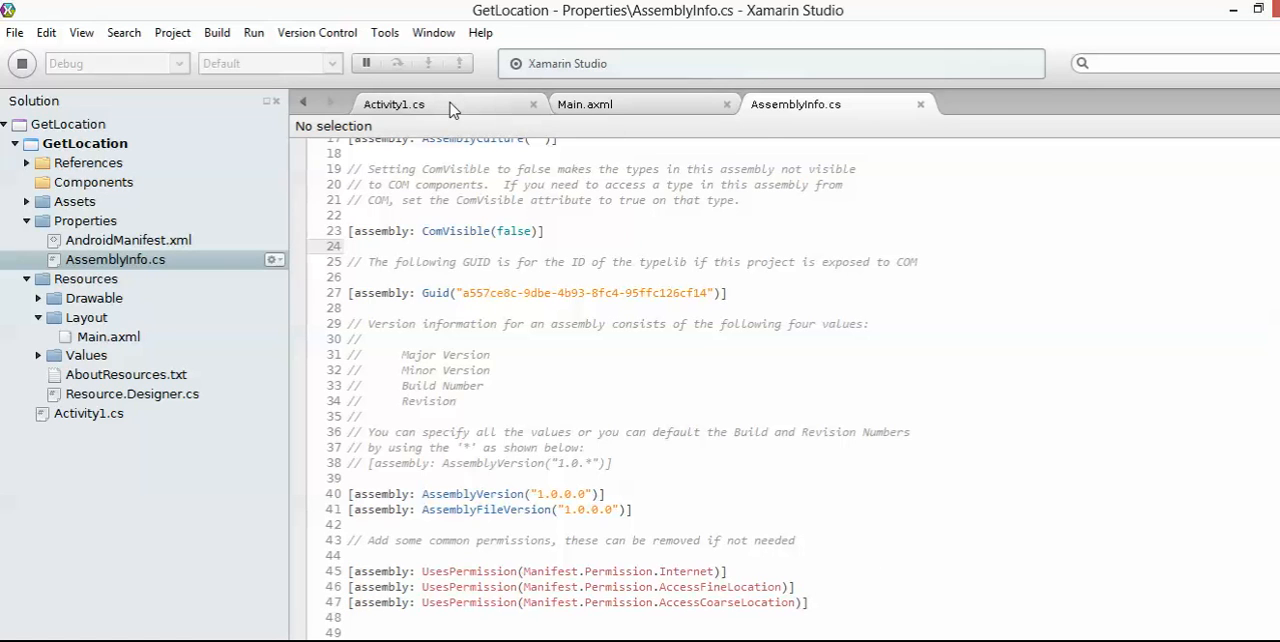
pyautogui.click(394, 104)
pyautogui.click(840, 470)
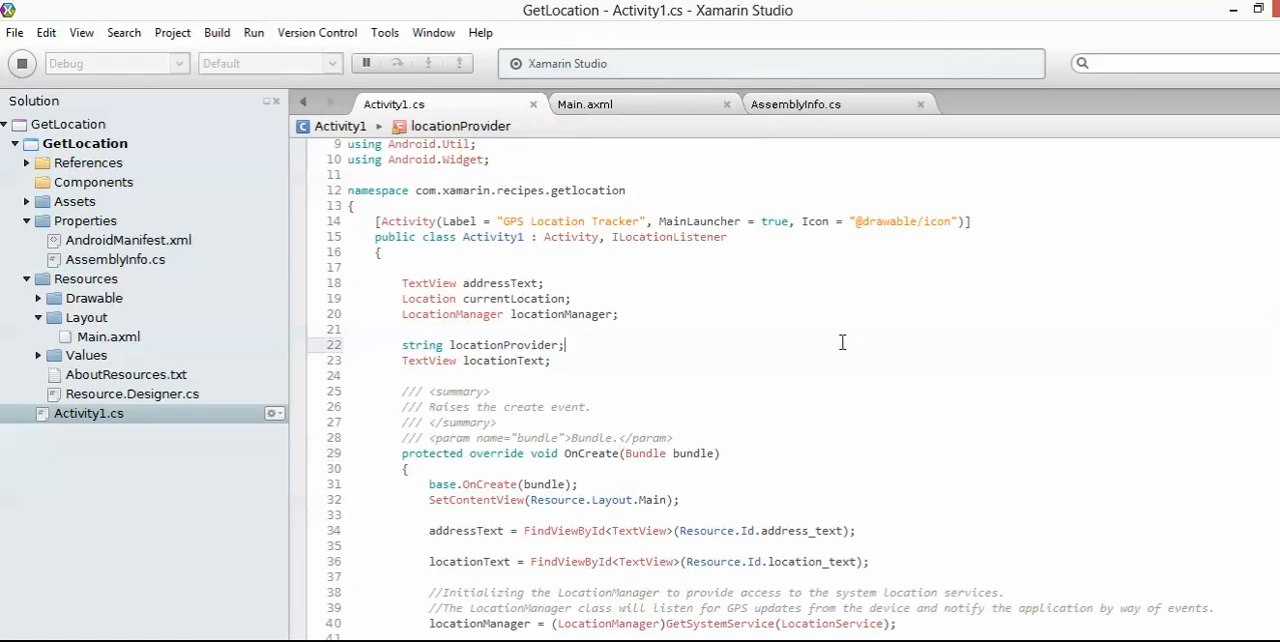
pyautogui.click(508, 398)
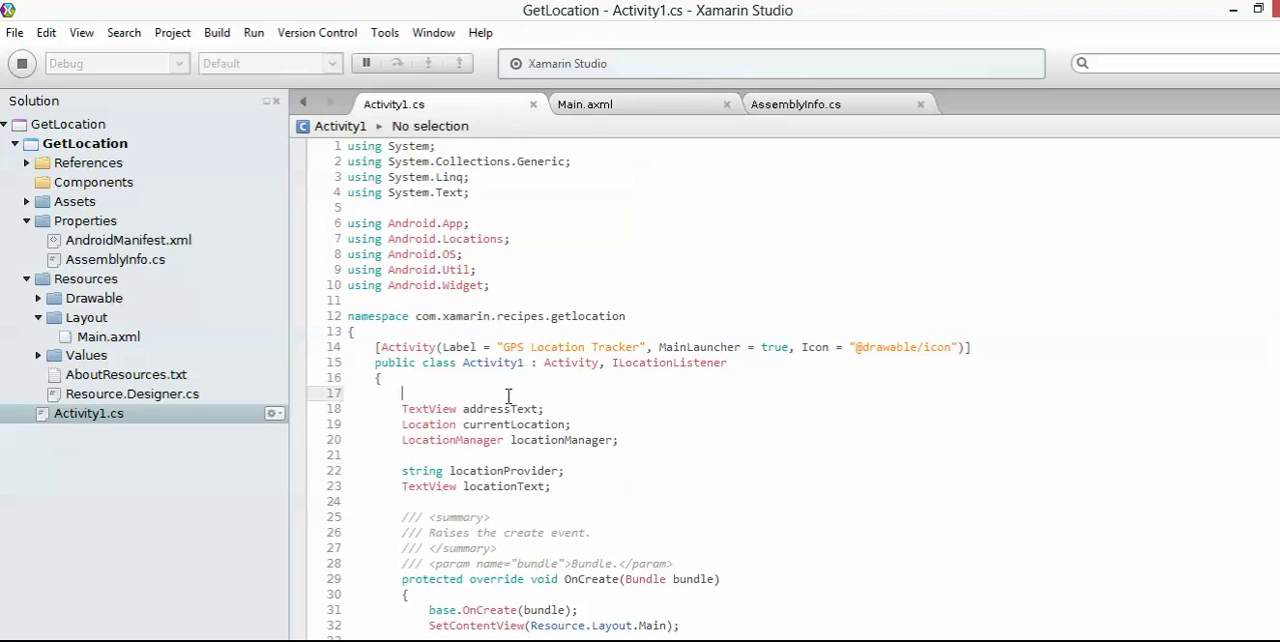
pyautogui.scroll(-1, 680, 412)
pyautogui.scroll(-1, 680, 412)
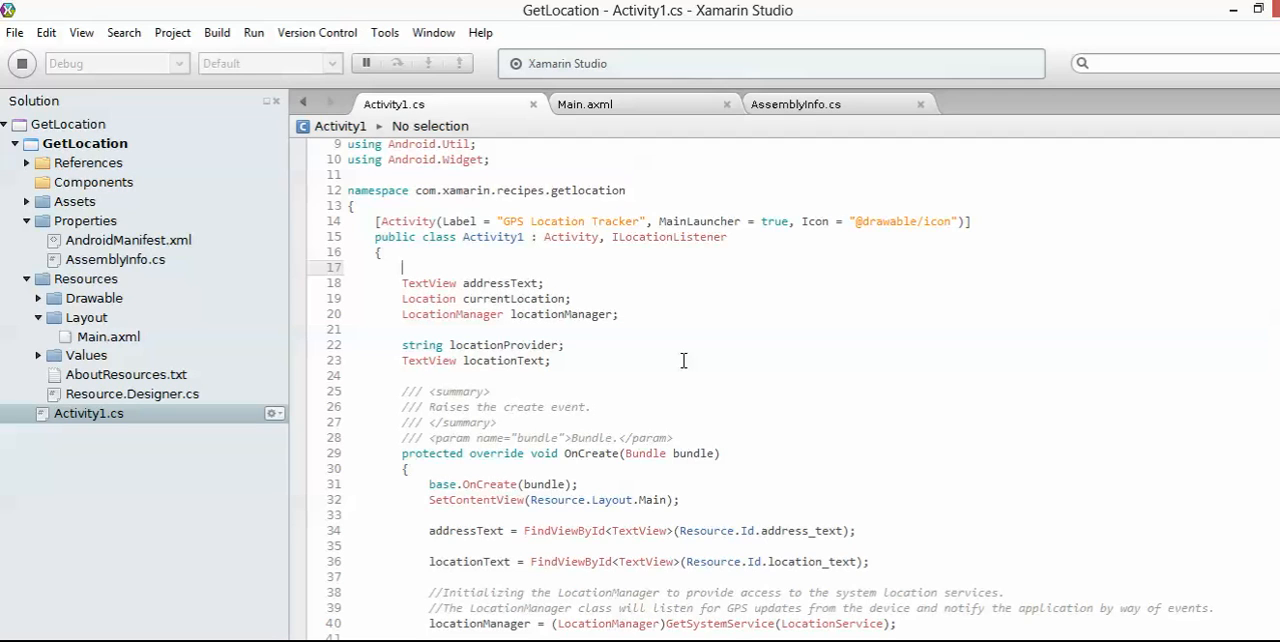
pyautogui.click(718, 299)
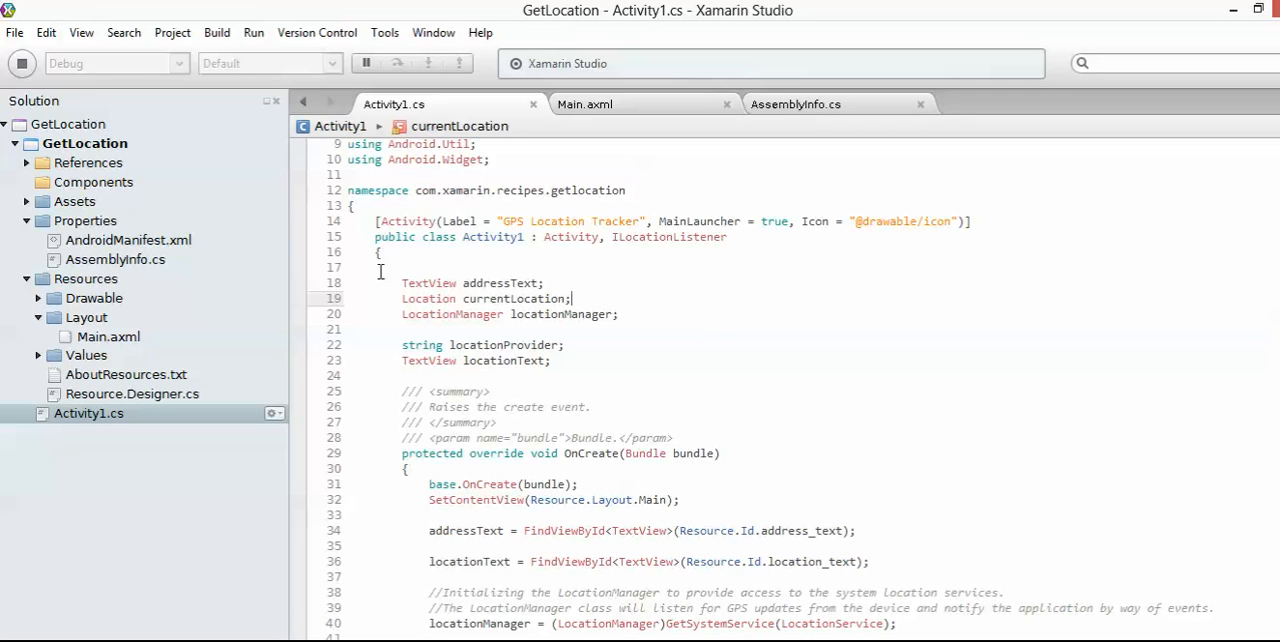
pyautogui.click(430, 268)
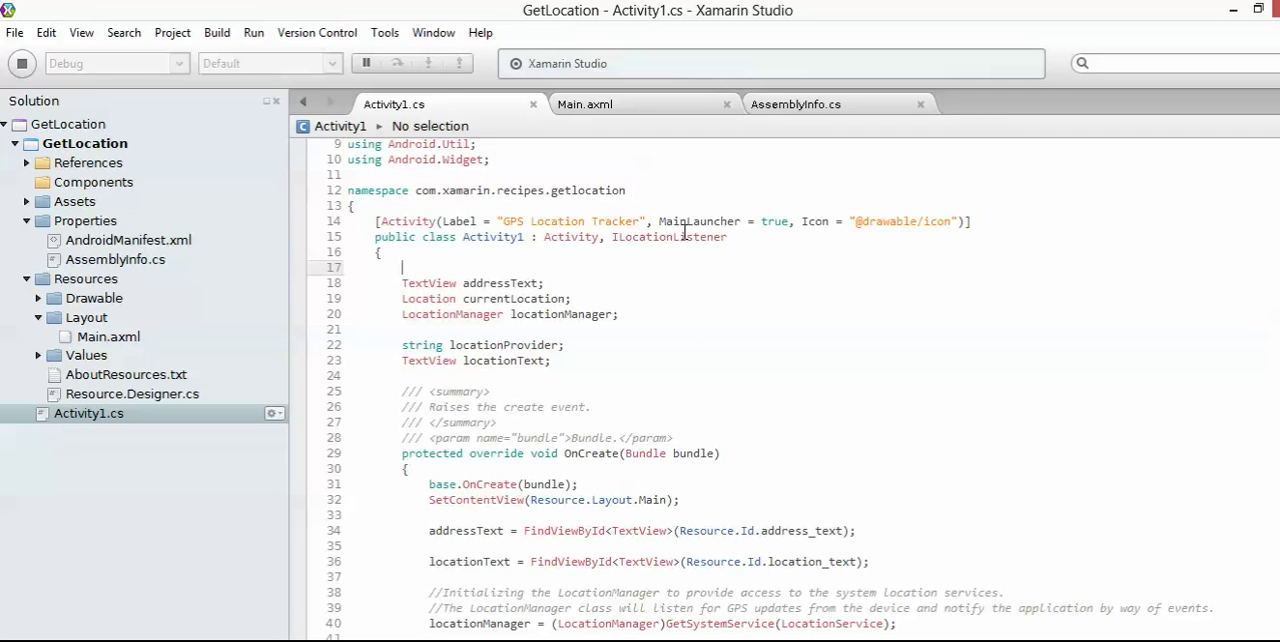
pyautogui.doubleClick(565, 237)
pyautogui.click(680, 283)
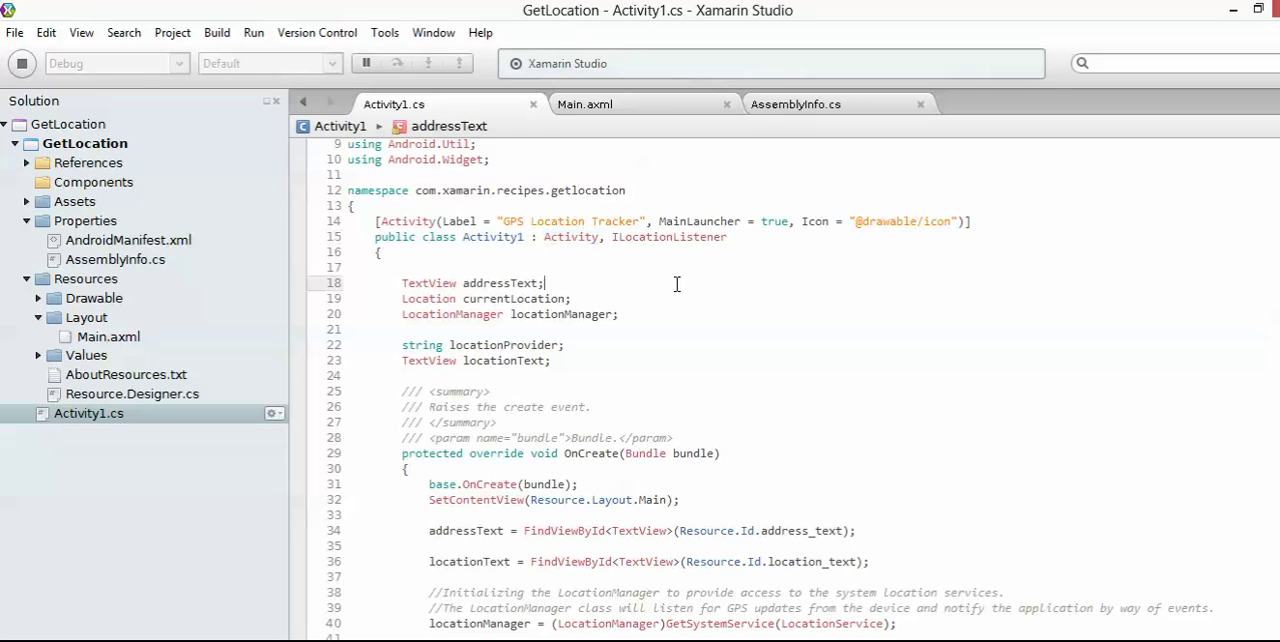
pyautogui.doubleClick(570, 237)
pyautogui.click(530, 268)
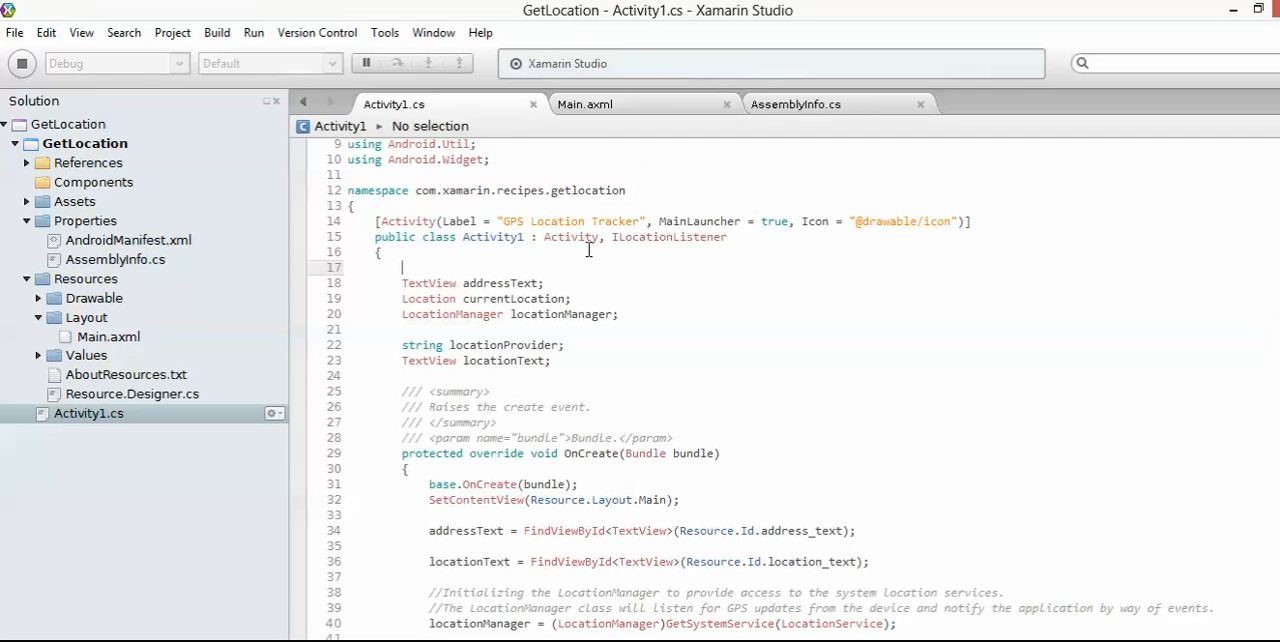
pyautogui.moveTo(571, 237)
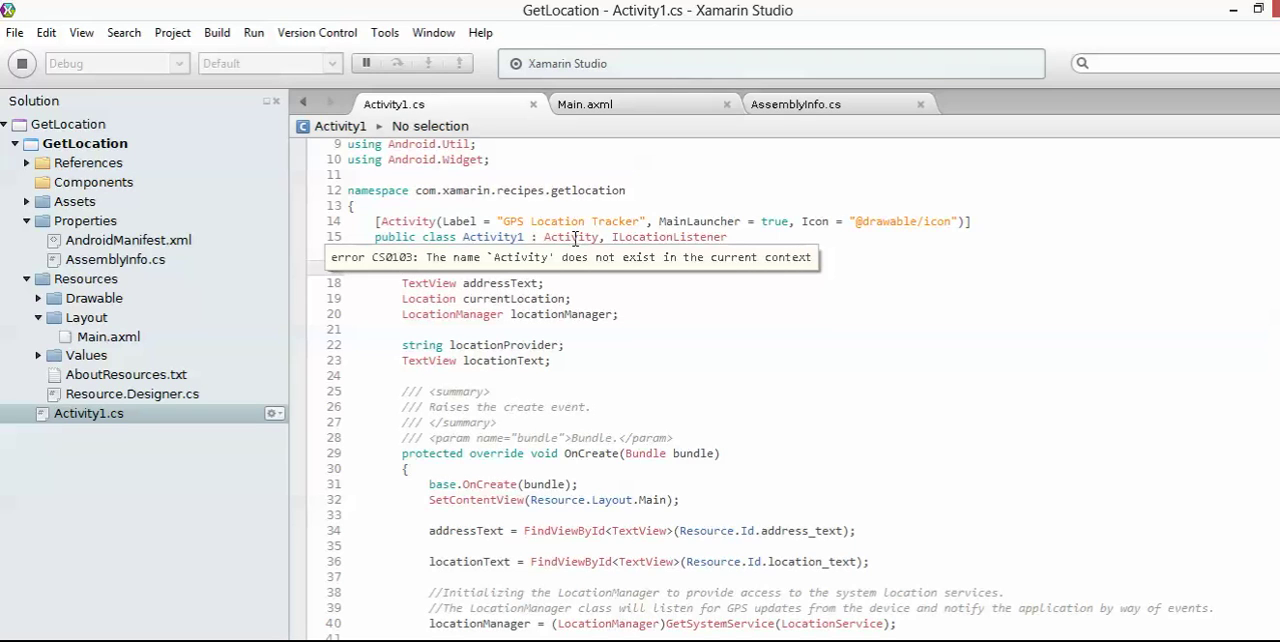
pyautogui.doubleClick(572, 237)
pyautogui.click(610, 283)
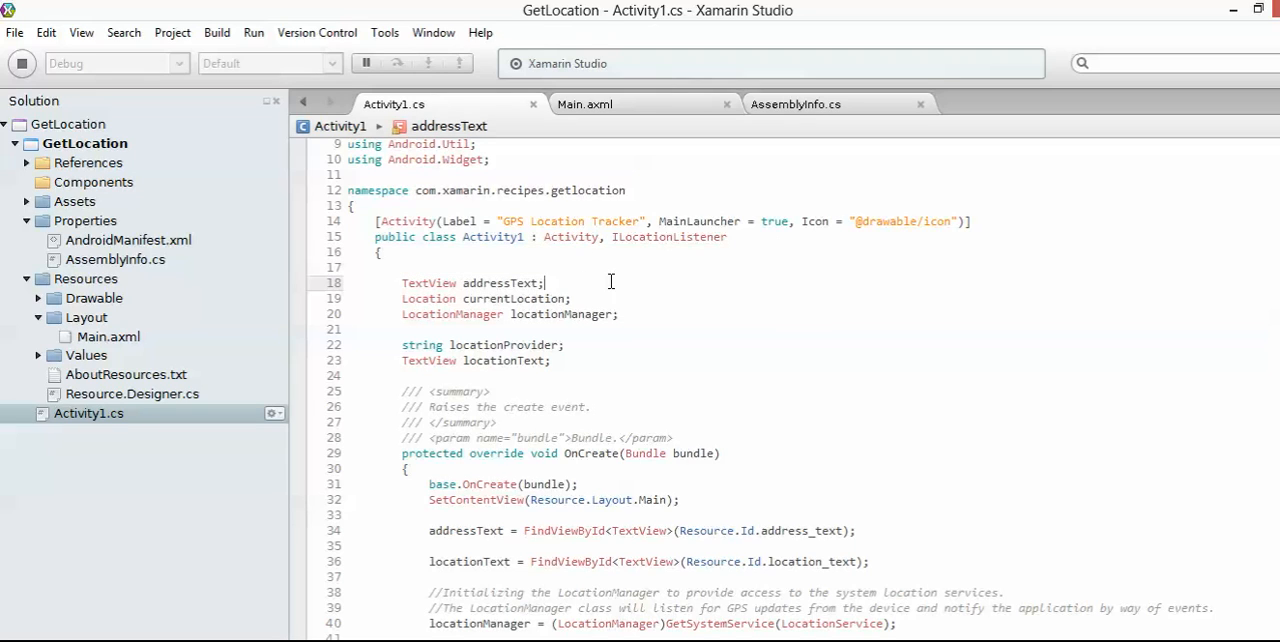
pyautogui.doubleClick(700, 221)
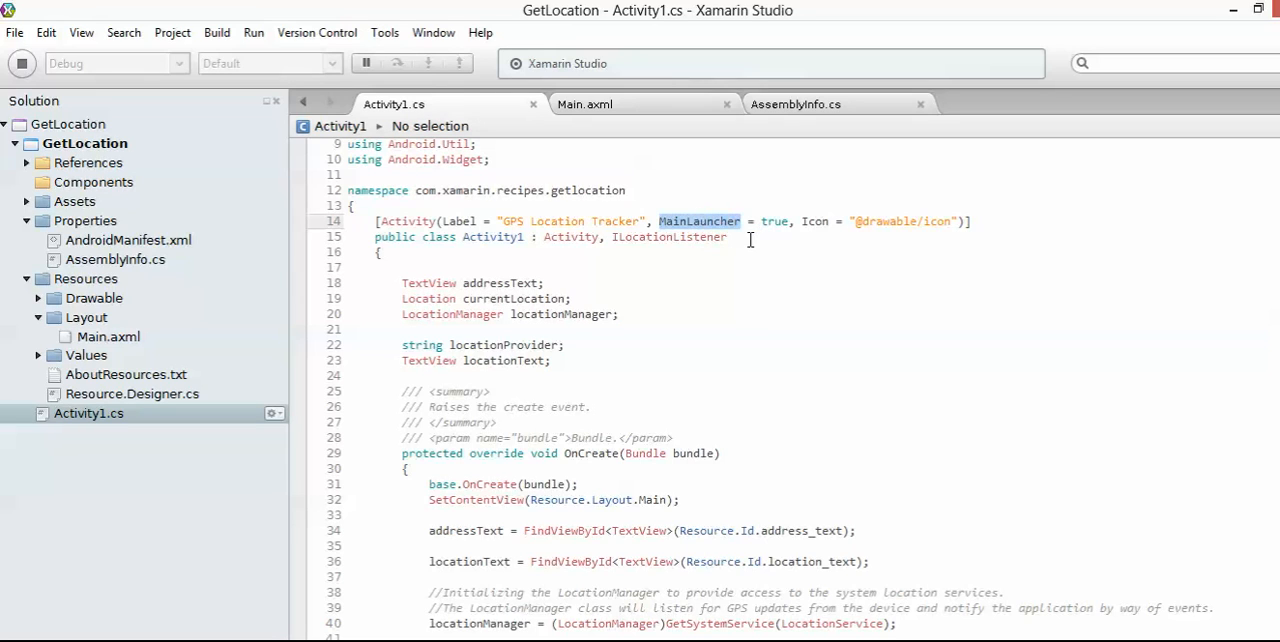
pyautogui.click(750, 239)
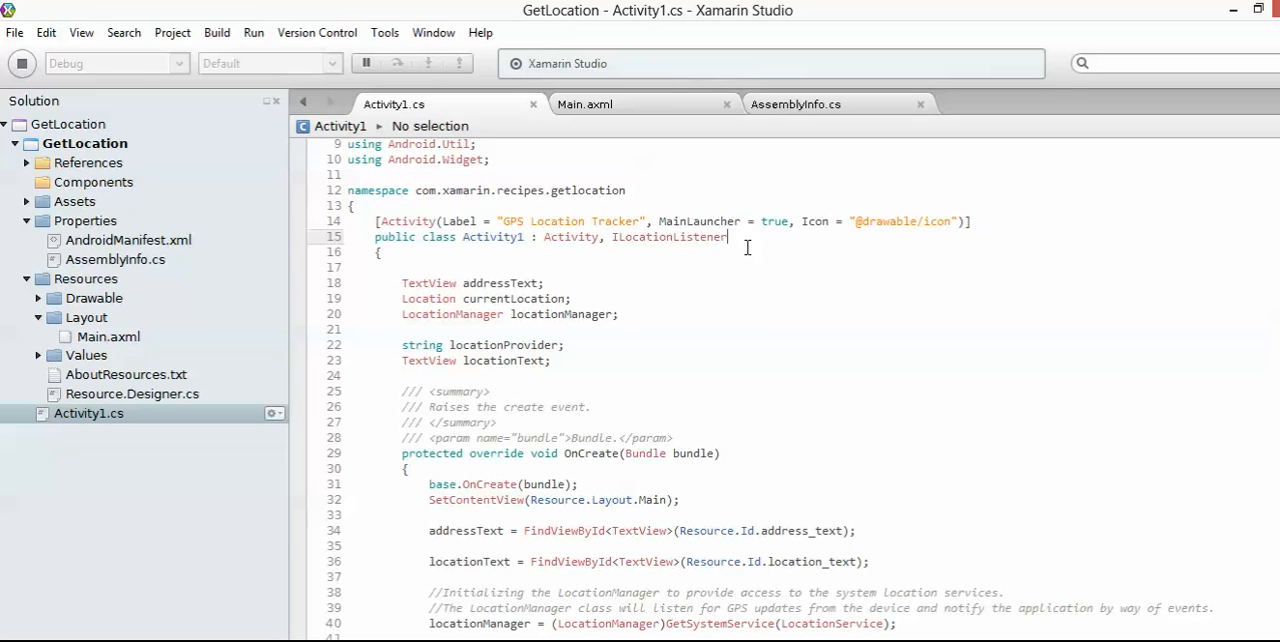
pyautogui.click(448, 270)
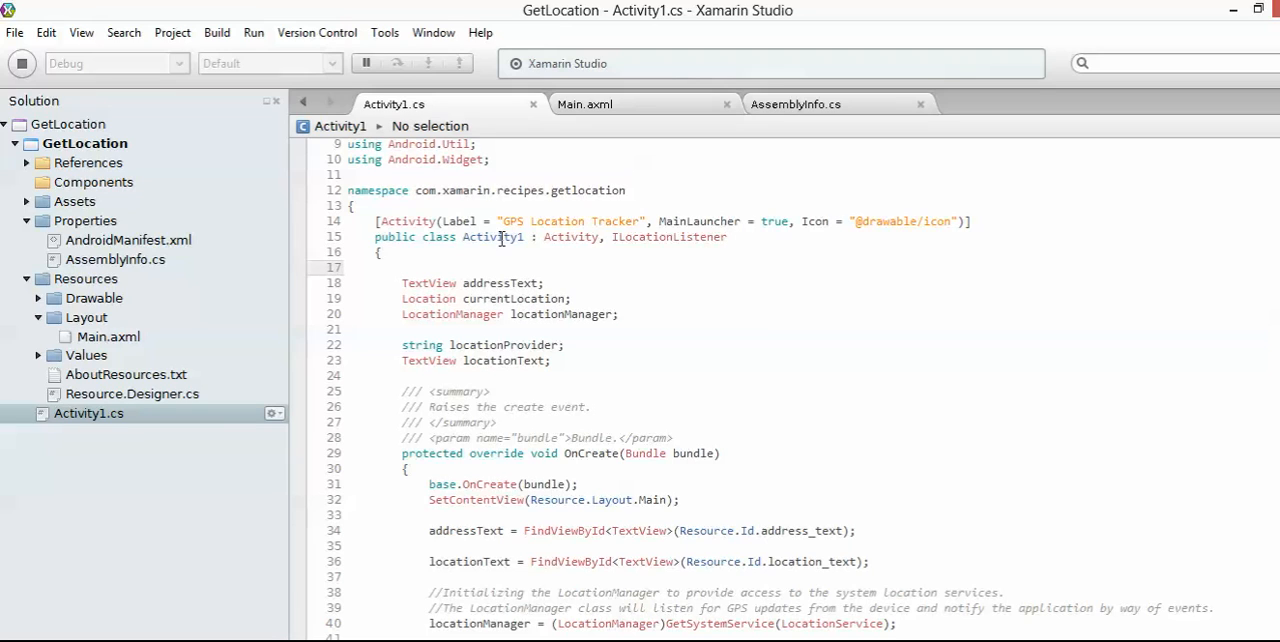
pyautogui.doubleClick(501, 238)
pyautogui.click(694, 262)
pyautogui.doubleClick(575, 238)
pyautogui.scroll(-1, 715, 318)
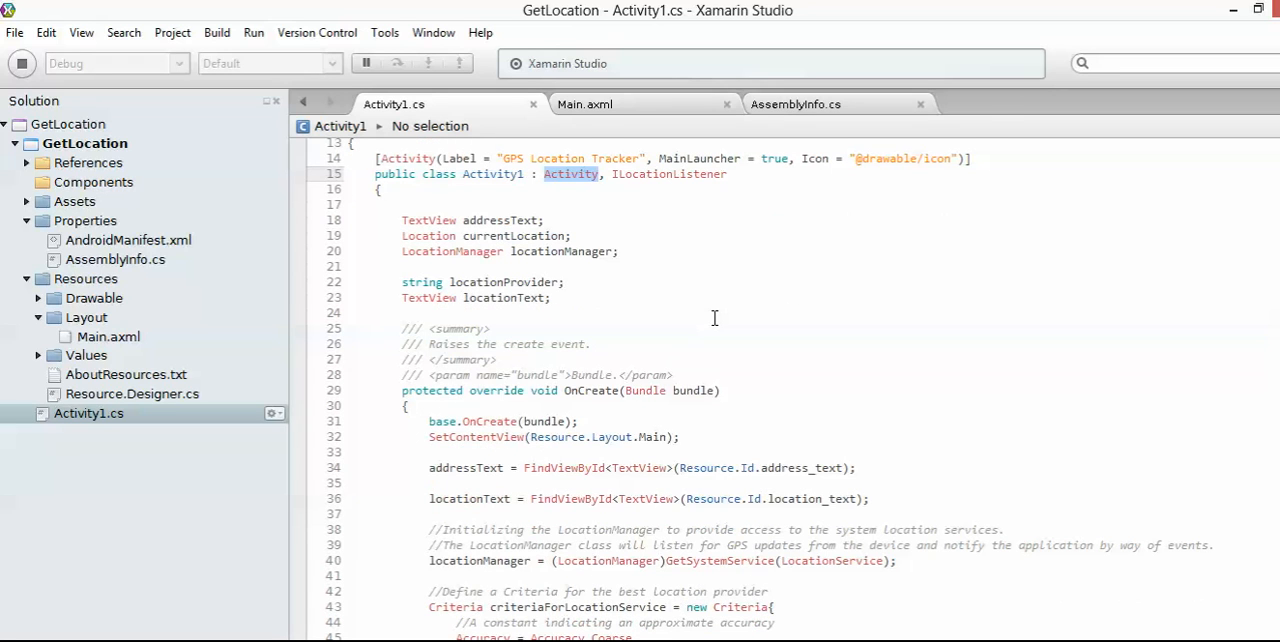
pyautogui.scroll(-1, 715, 318)
pyautogui.doubleClick(609, 328)
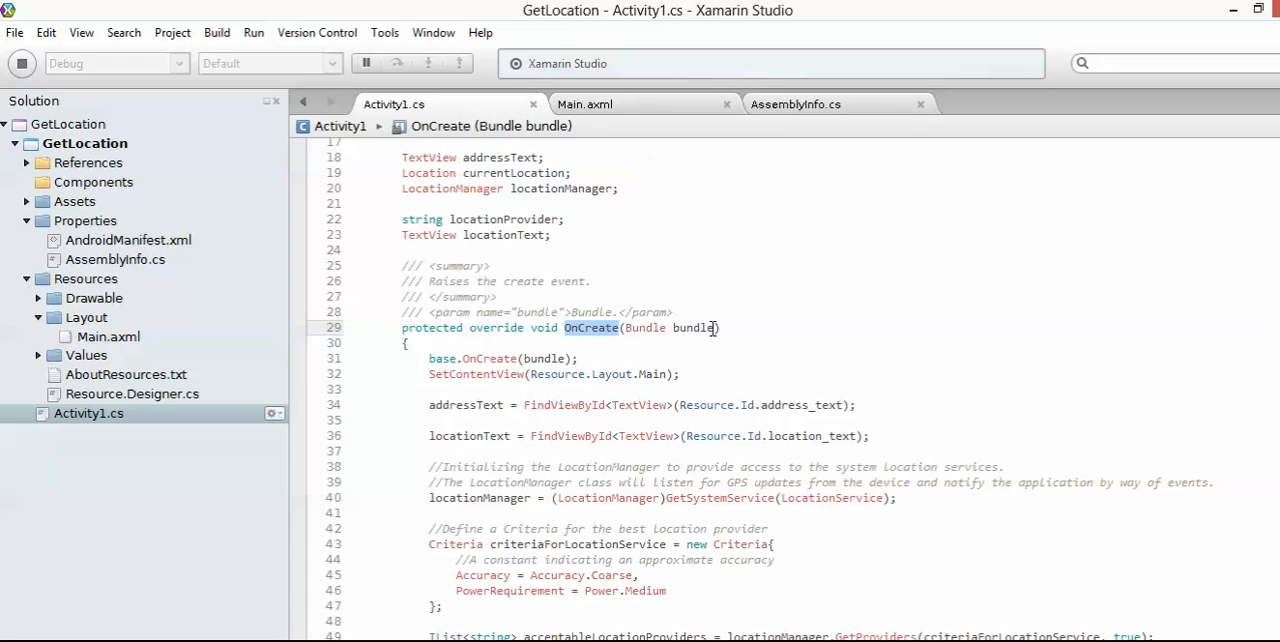
pyautogui.scroll(-3, 885, 360)
pyautogui.scroll(-2, 885, 360)
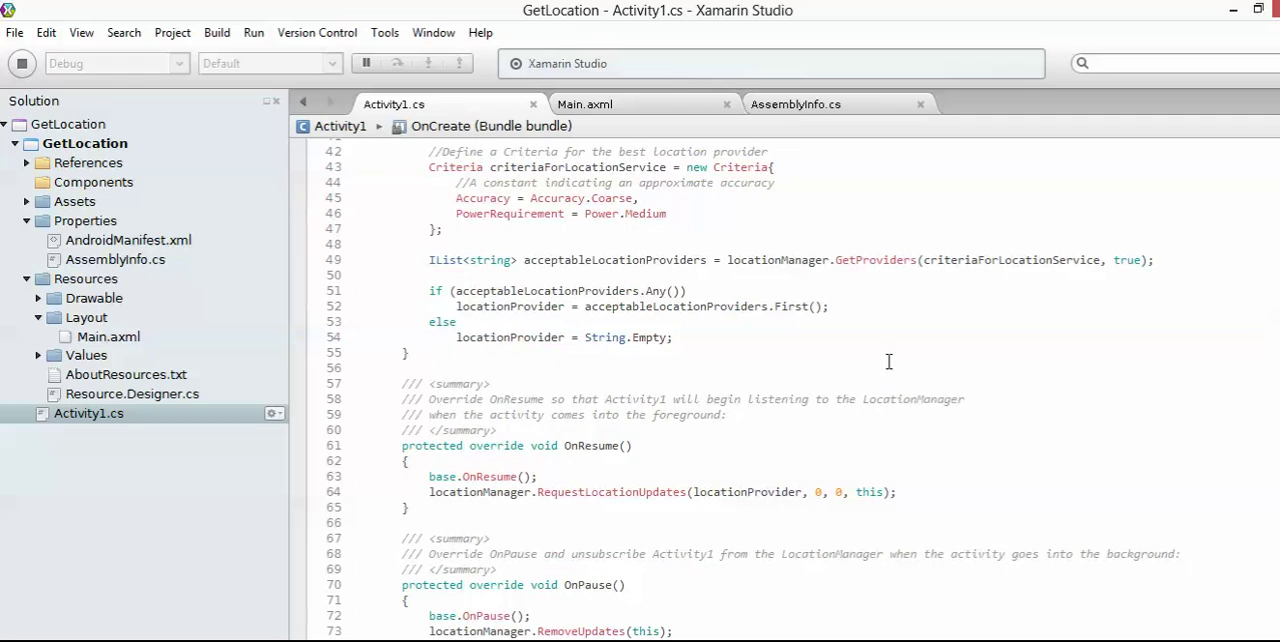
pyautogui.click(584, 455)
pyautogui.click(575, 595)
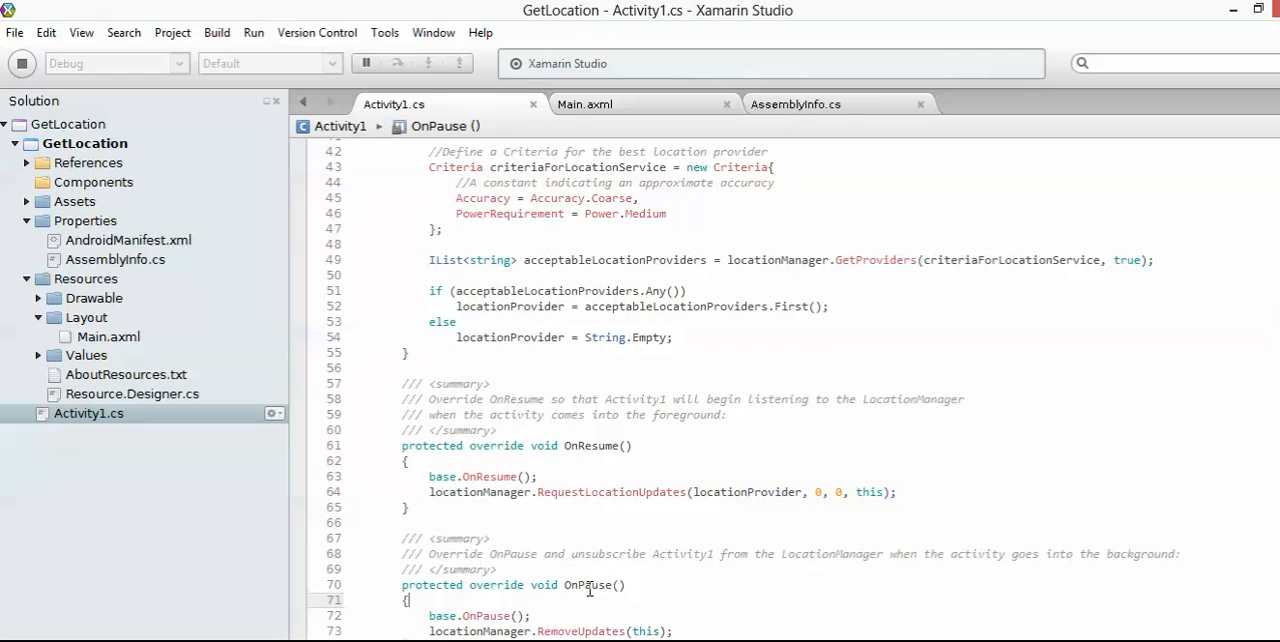
pyautogui.doubleClick(588, 589)
pyautogui.scroll(3, 1005, 404)
pyautogui.click(1005, 404)
pyautogui.scroll(4, 1005, 404)
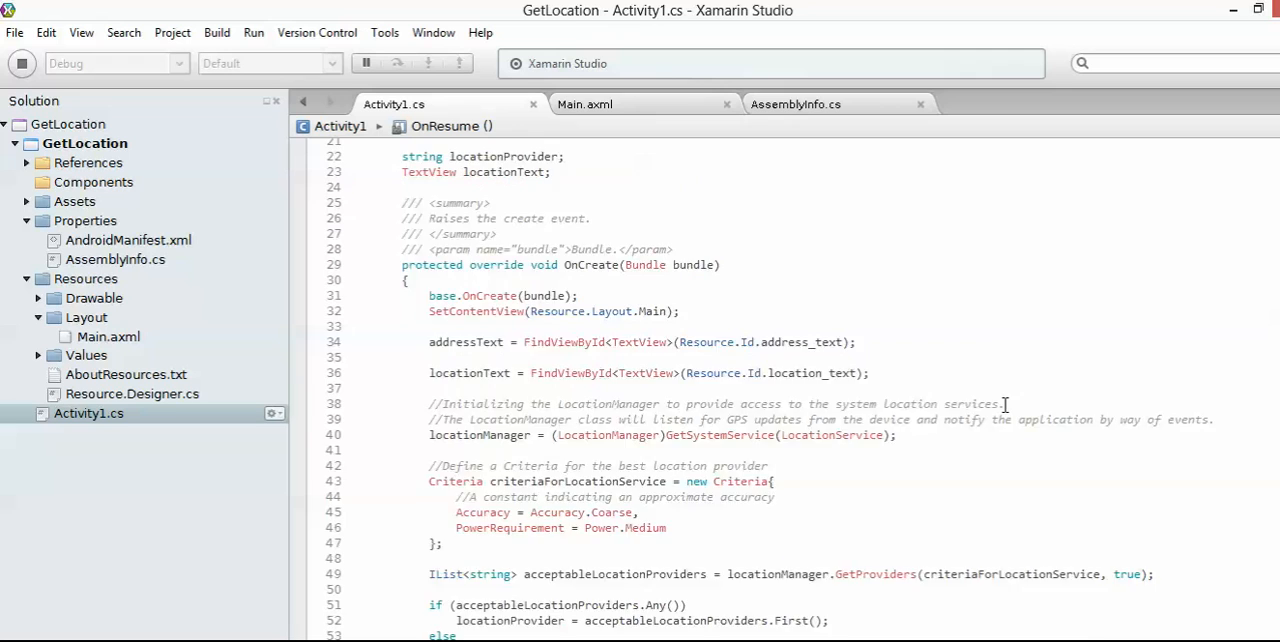
pyautogui.scroll(4, 1010, 402)
pyautogui.scroll(4, 1021, 400)
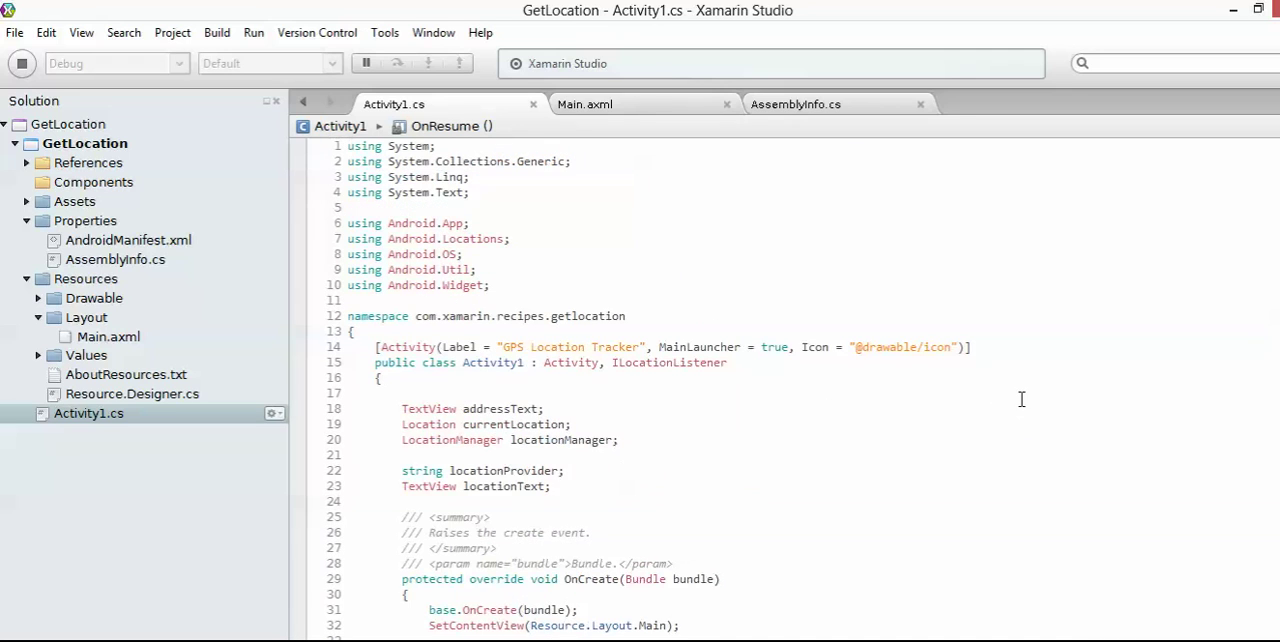
# - Highlight the ILocationListener interface and the locationManager and addressText field declarations
pyautogui.click(664, 398)
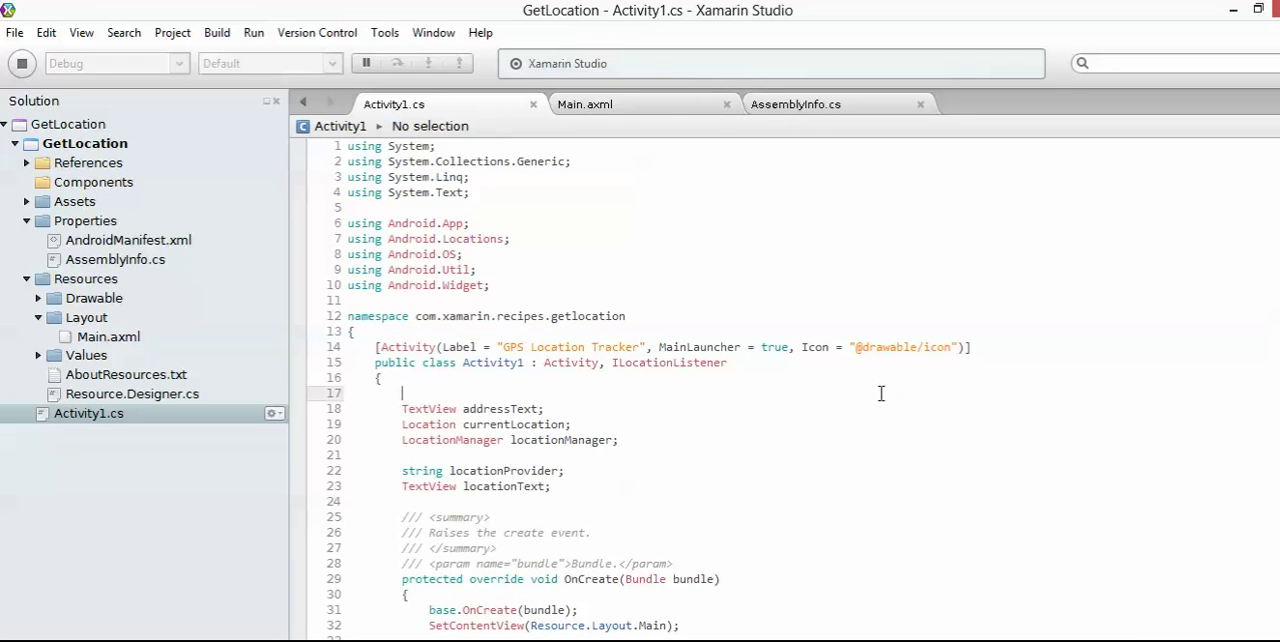
pyautogui.doubleClick(652, 362)
pyautogui.click(893, 437)
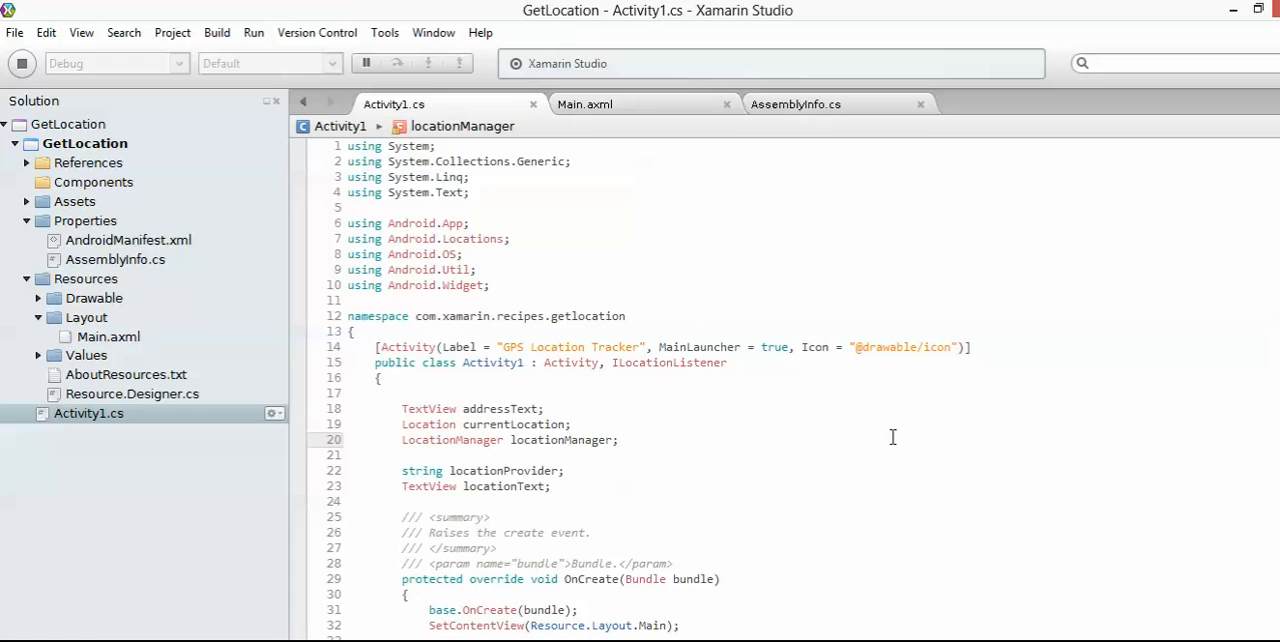
pyautogui.scroll(-2, 893, 437)
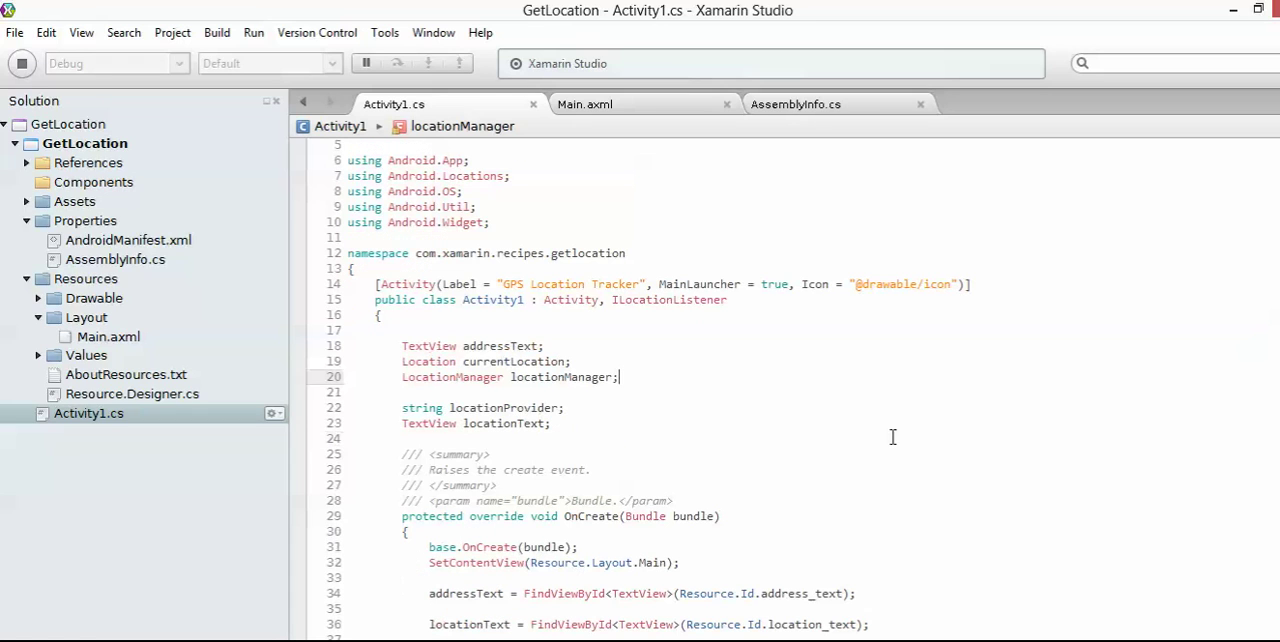
pyautogui.doubleClick(693, 300)
pyautogui.click(769, 348)
pyautogui.scroll(-7, 777, 351)
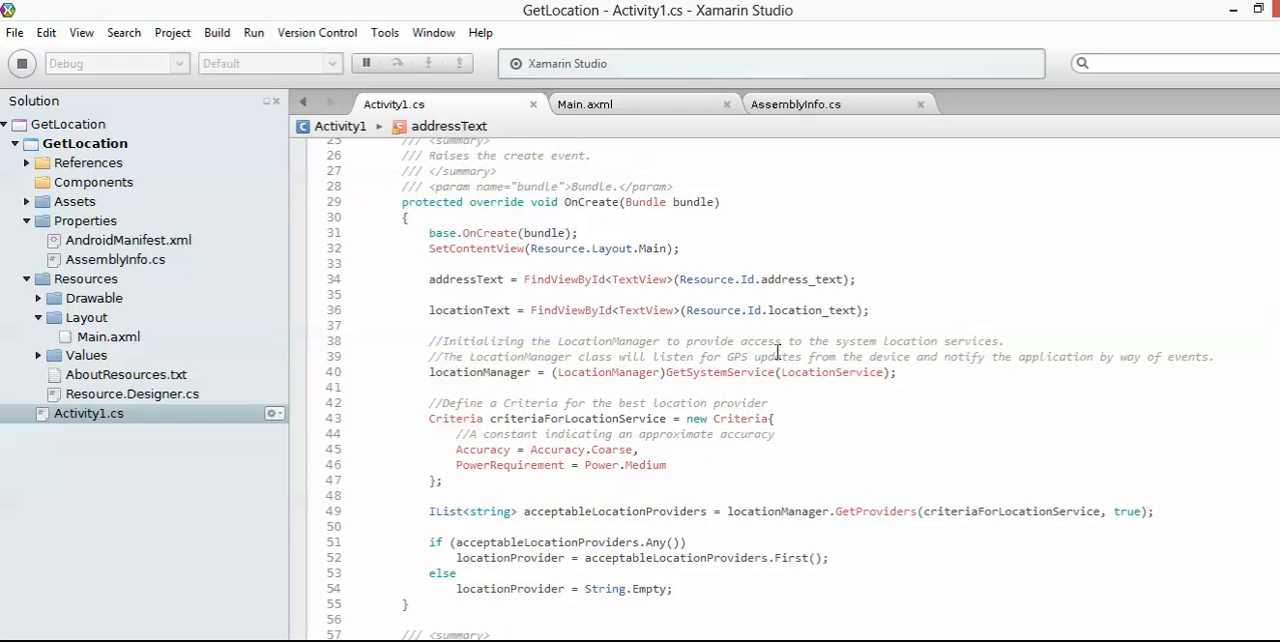
pyautogui.scroll(-5, 777, 351)
pyautogui.scroll(-4, 777, 351)
pyautogui.scroll(-4, 777, 351)
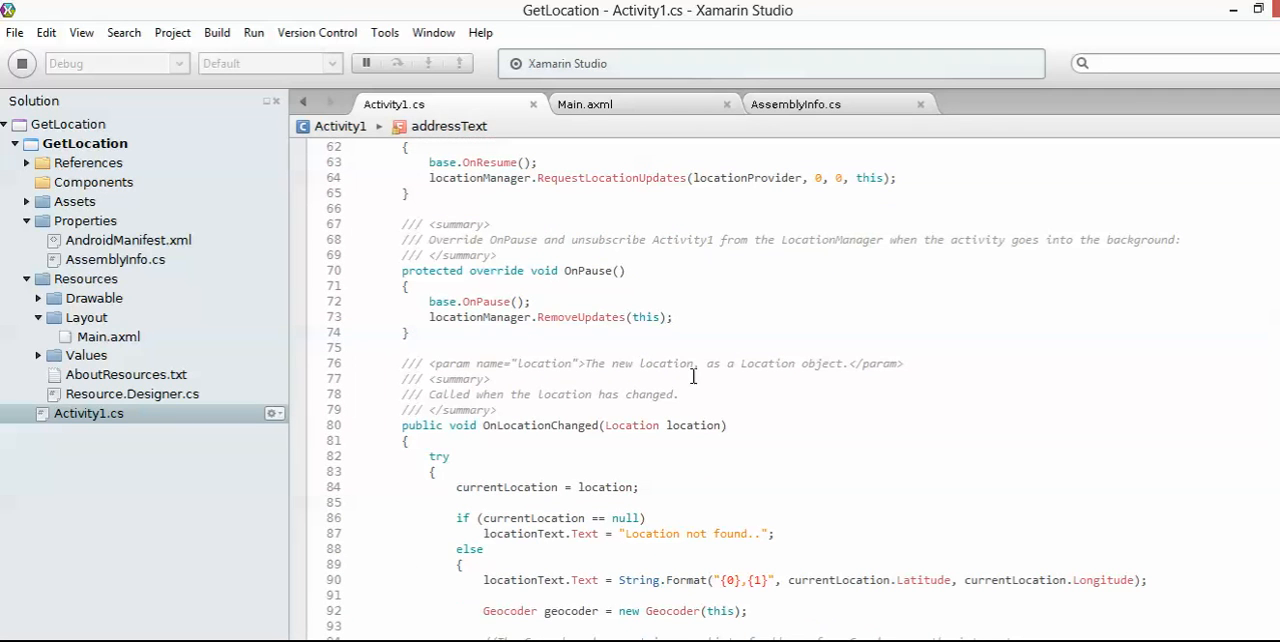
# - Highlight the OnLocationChanged, OnProviderDisabled, OnProviderEnabled and OnStatusChanged callback names
pyautogui.doubleClick(556, 426)
pyautogui.scroll(-5, 560, 430)
pyautogui.scroll(-3, 688, 430)
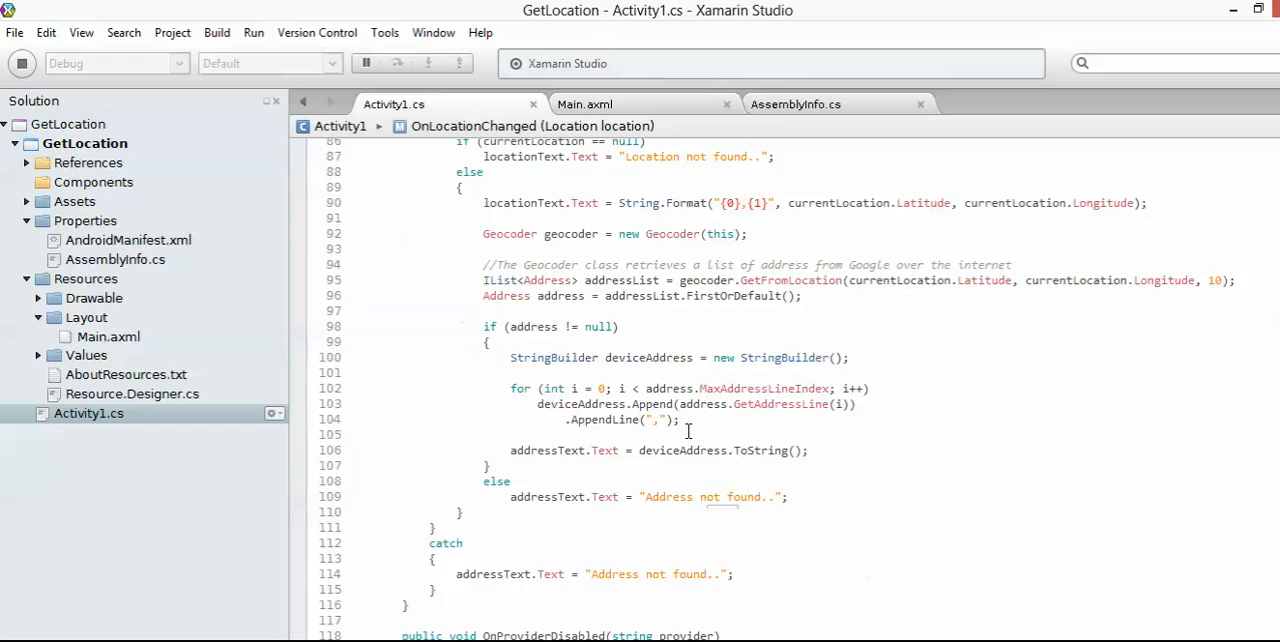
pyautogui.scroll(-4, 688, 430)
pyautogui.doubleClick(542, 448)
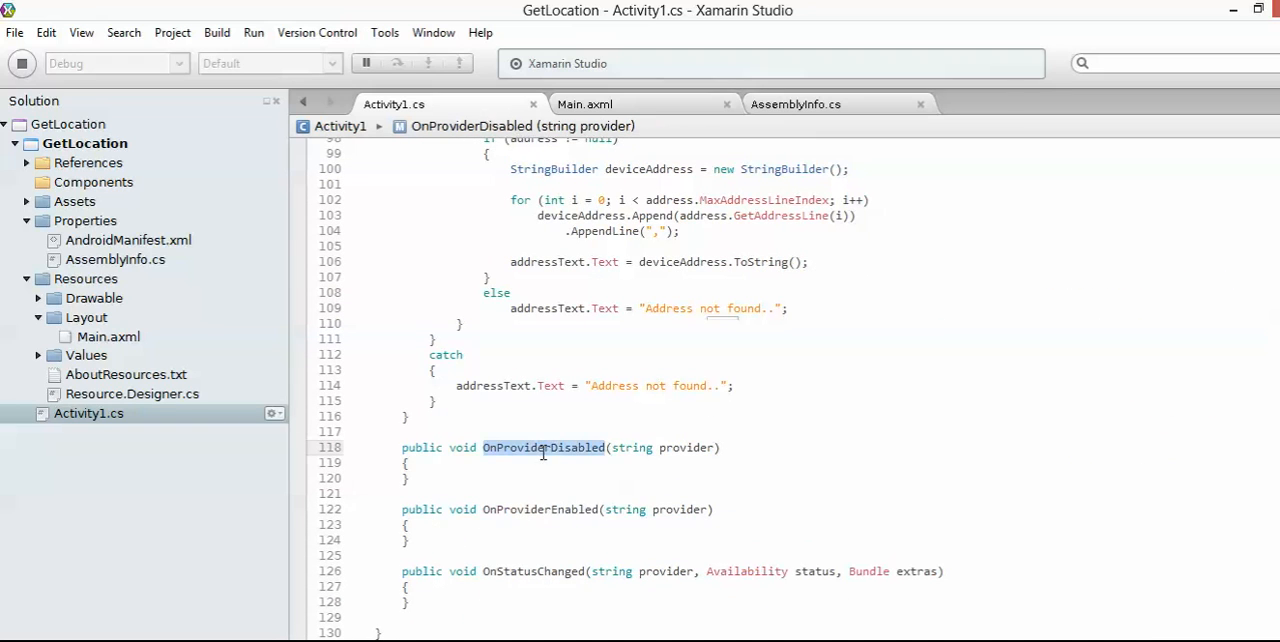
pyautogui.doubleClick(546, 513)
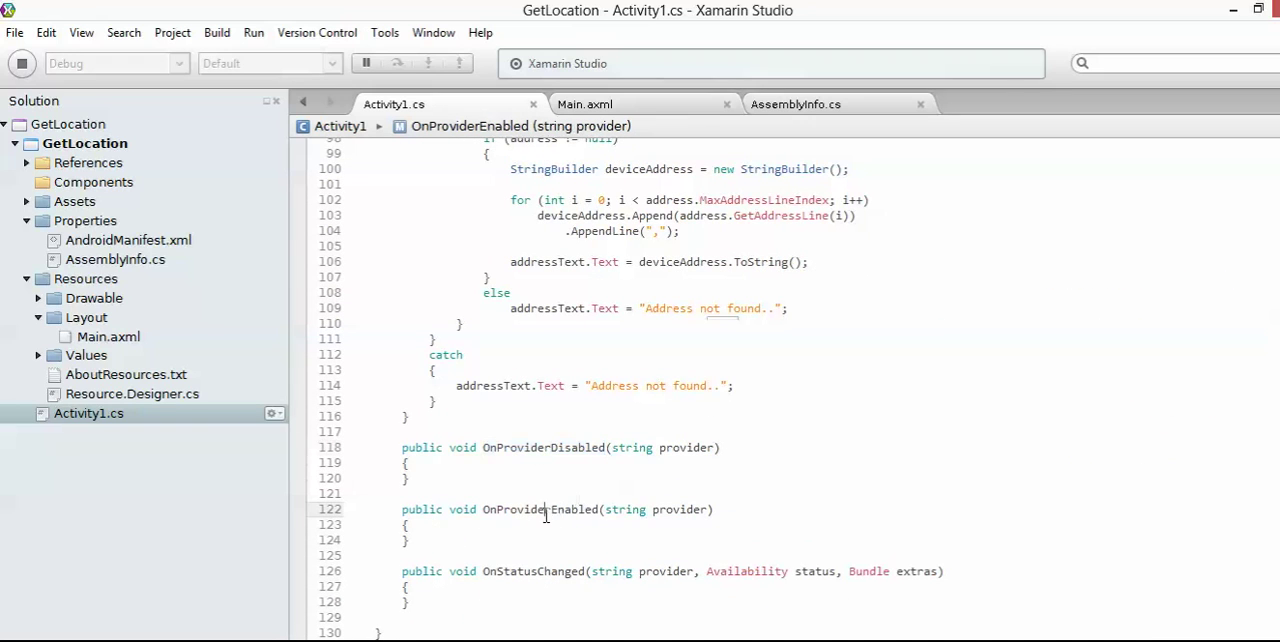
pyautogui.doubleClick(524, 573)
pyautogui.scroll(5, 929, 507)
pyautogui.scroll(5, 929, 507)
pyautogui.scroll(4, 929, 507)
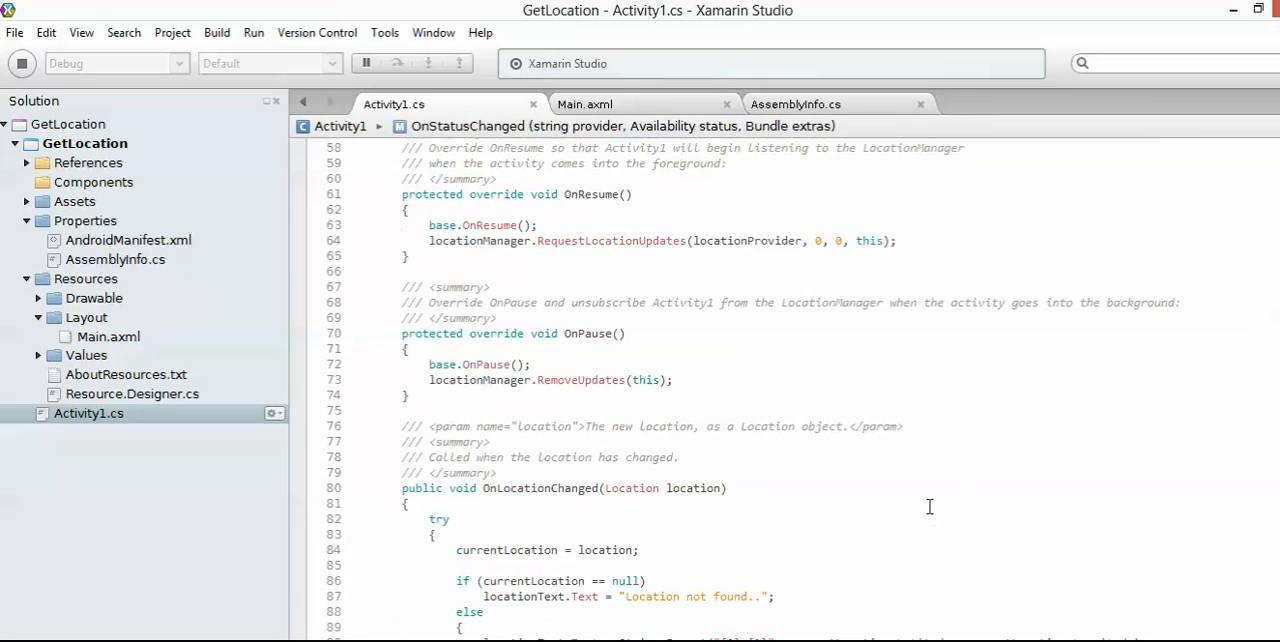
pyautogui.scroll(4, 929, 507)
pyautogui.scroll(4, 929, 507)
pyautogui.scroll(4, 935, 490)
pyautogui.scroll(3, 938, 483)
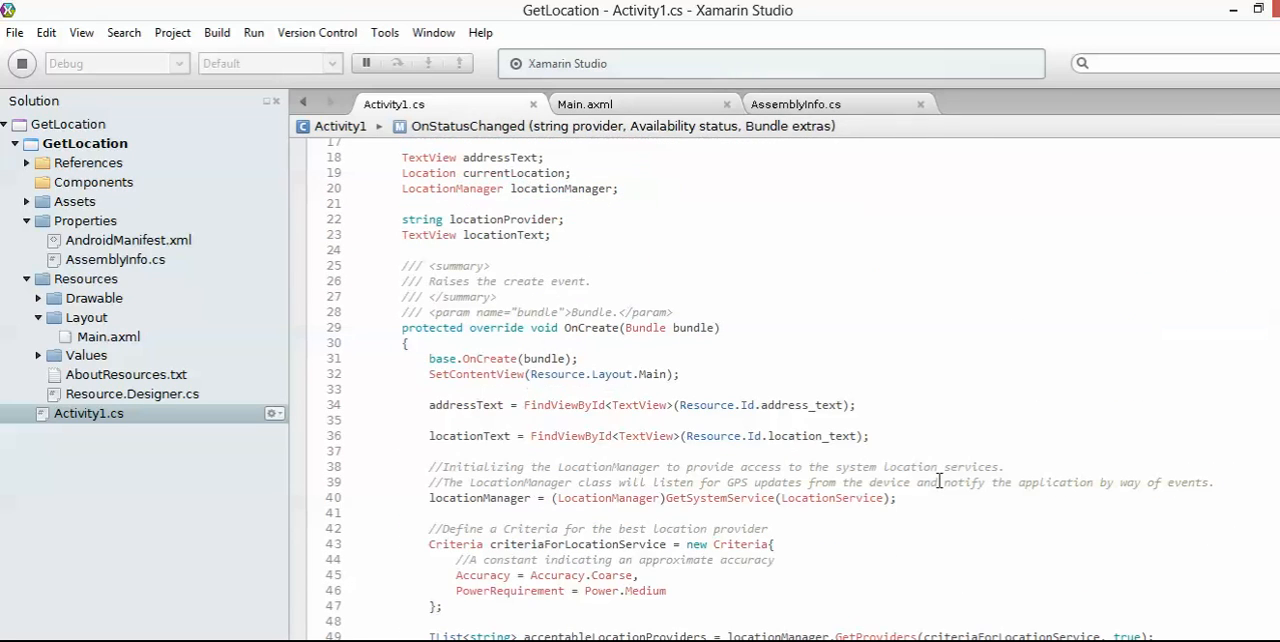
pyautogui.scroll(4, 940, 480)
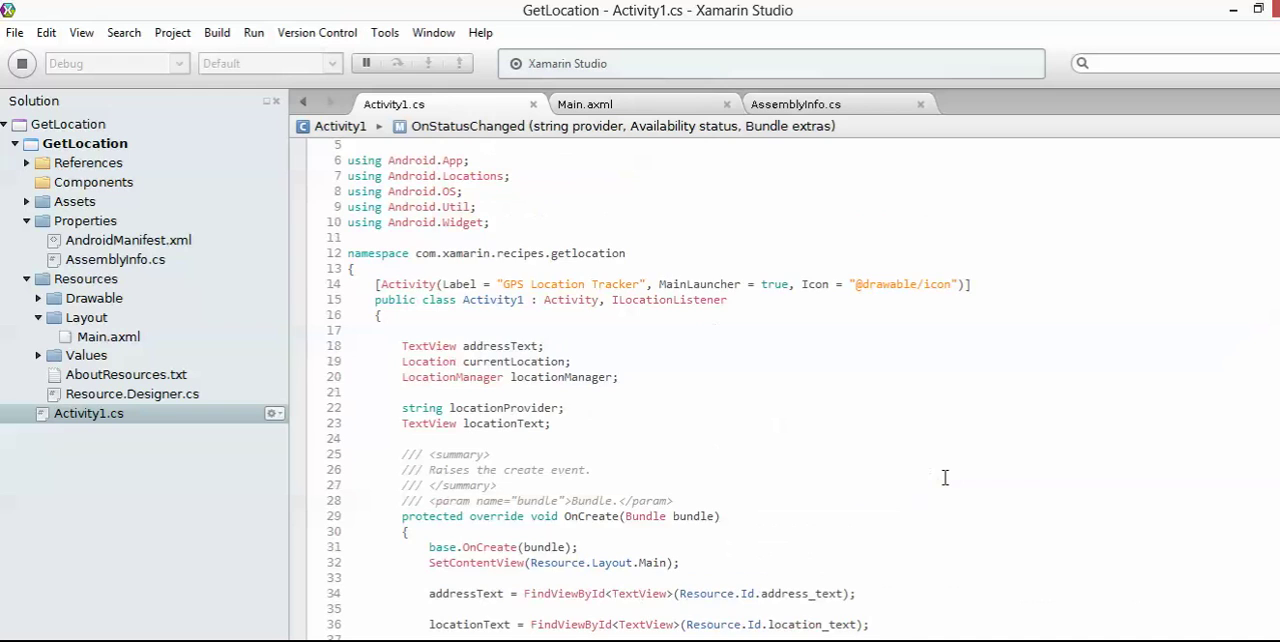
pyautogui.scroll(-4, 944, 478)
pyautogui.scroll(-3, 944, 478)
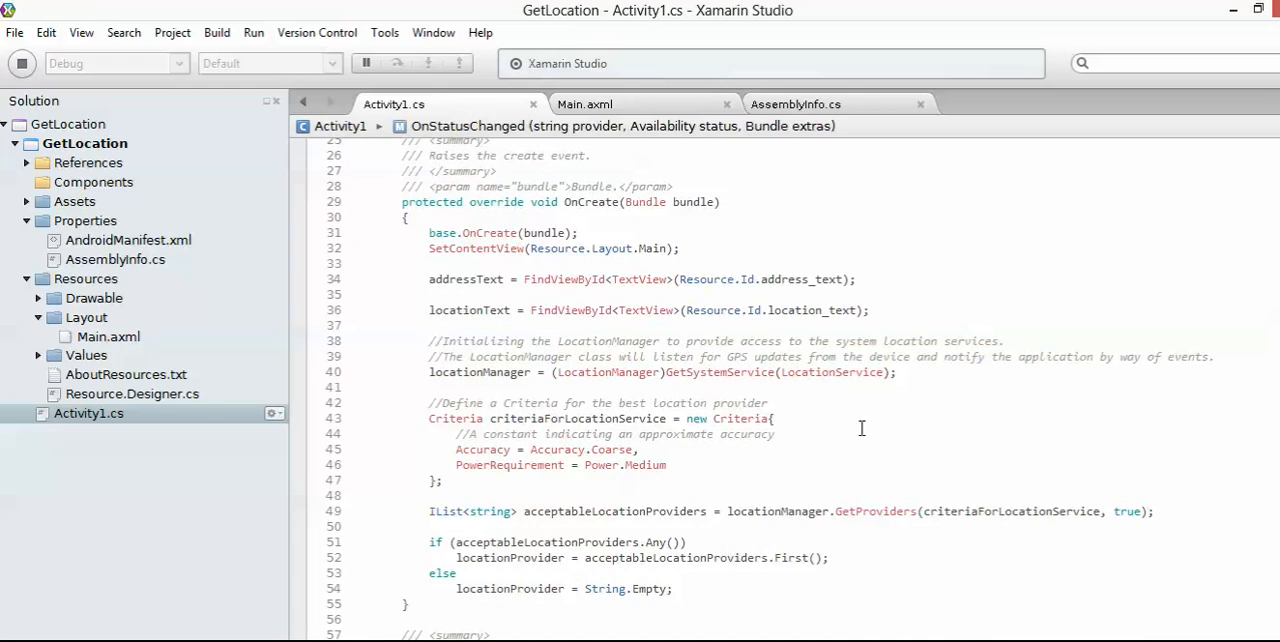
pyautogui.click(884, 362)
pyautogui.click(597, 220)
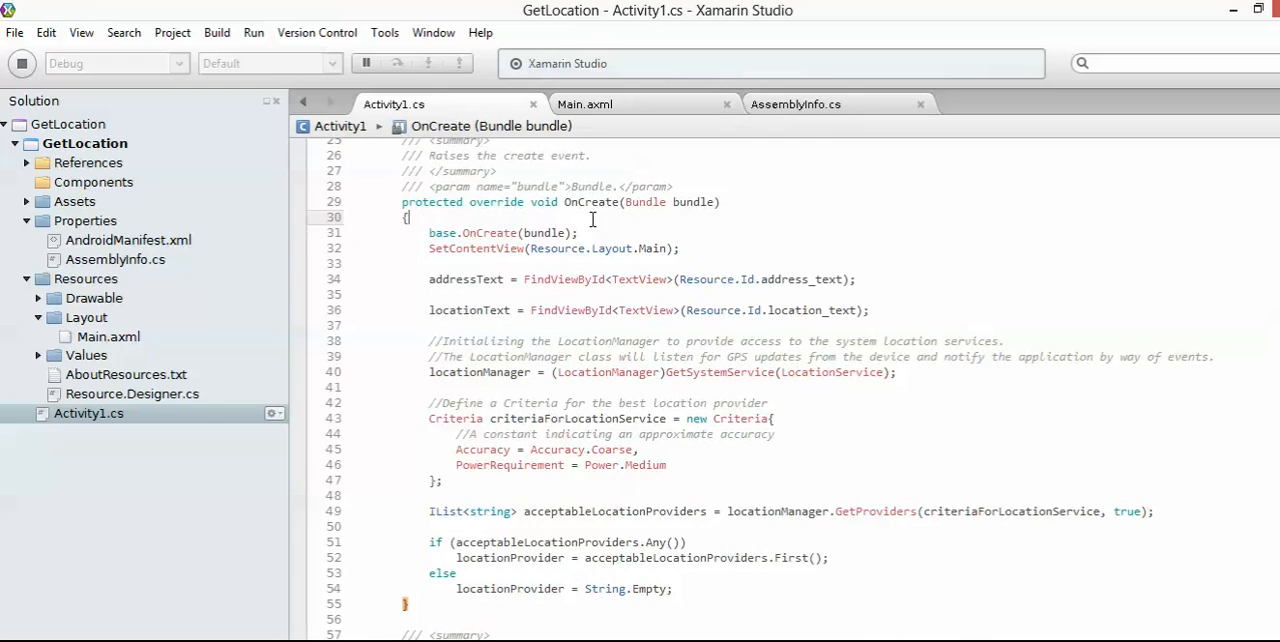
pyautogui.click(915, 251)
pyautogui.click(663, 280)
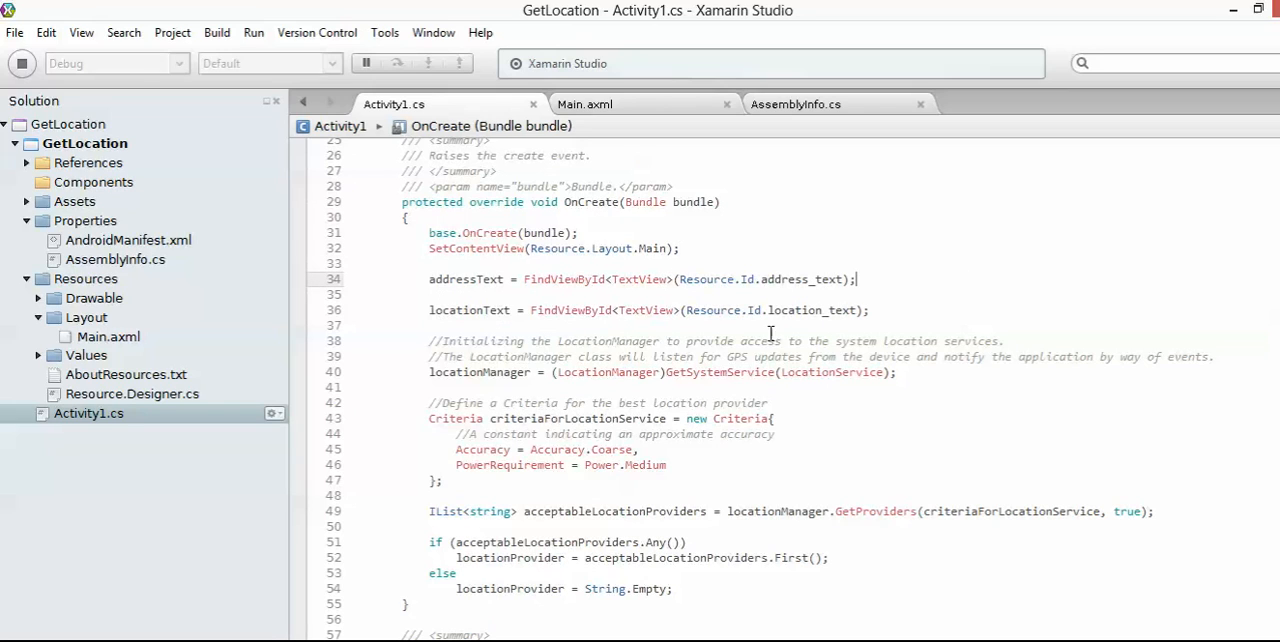
pyautogui.click(616, 392)
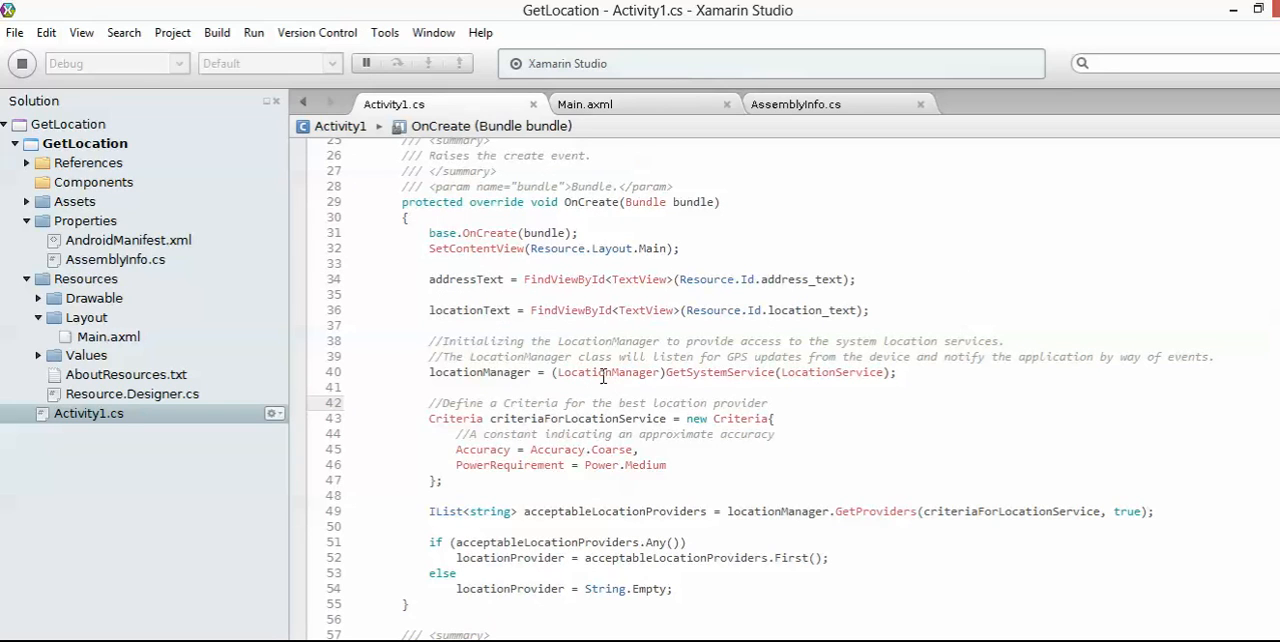
pyautogui.doubleClick(604, 374)
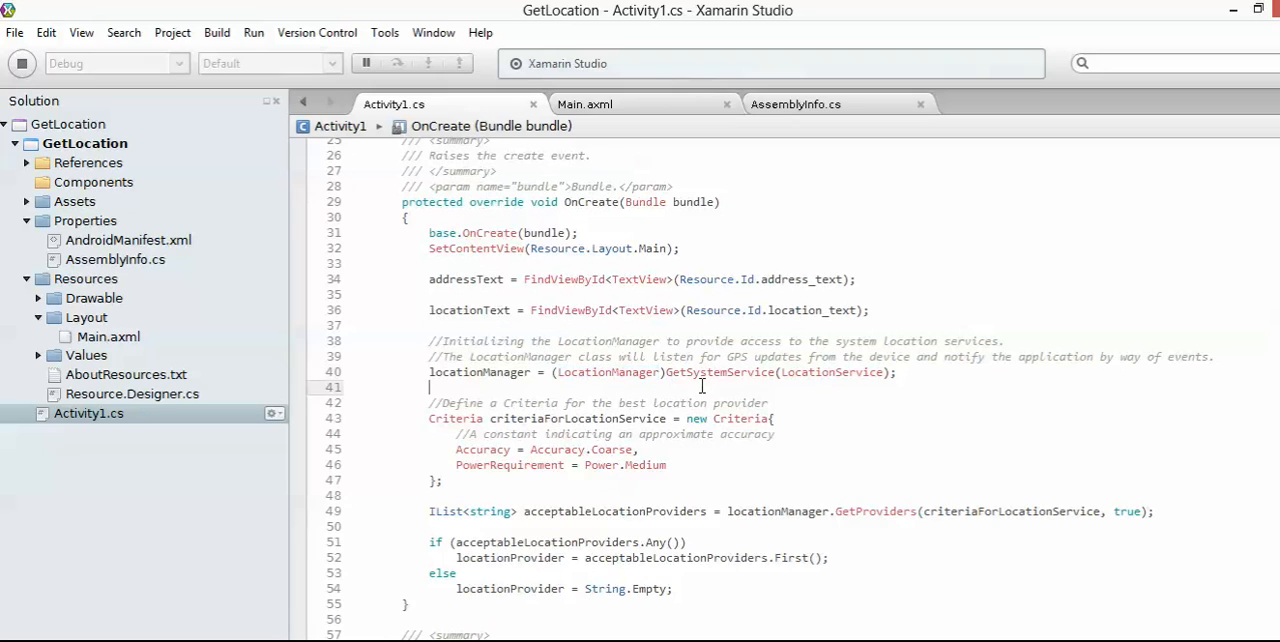
pyautogui.click(600, 387)
pyautogui.doubleClick(623, 374)
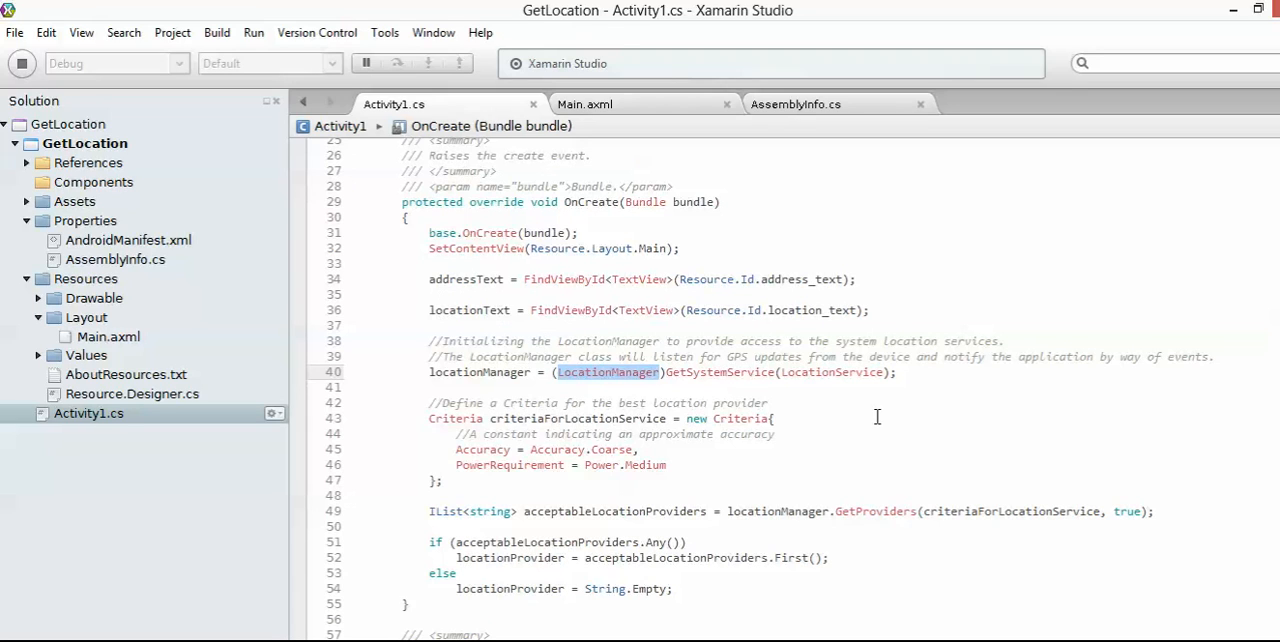
pyautogui.click(877, 416)
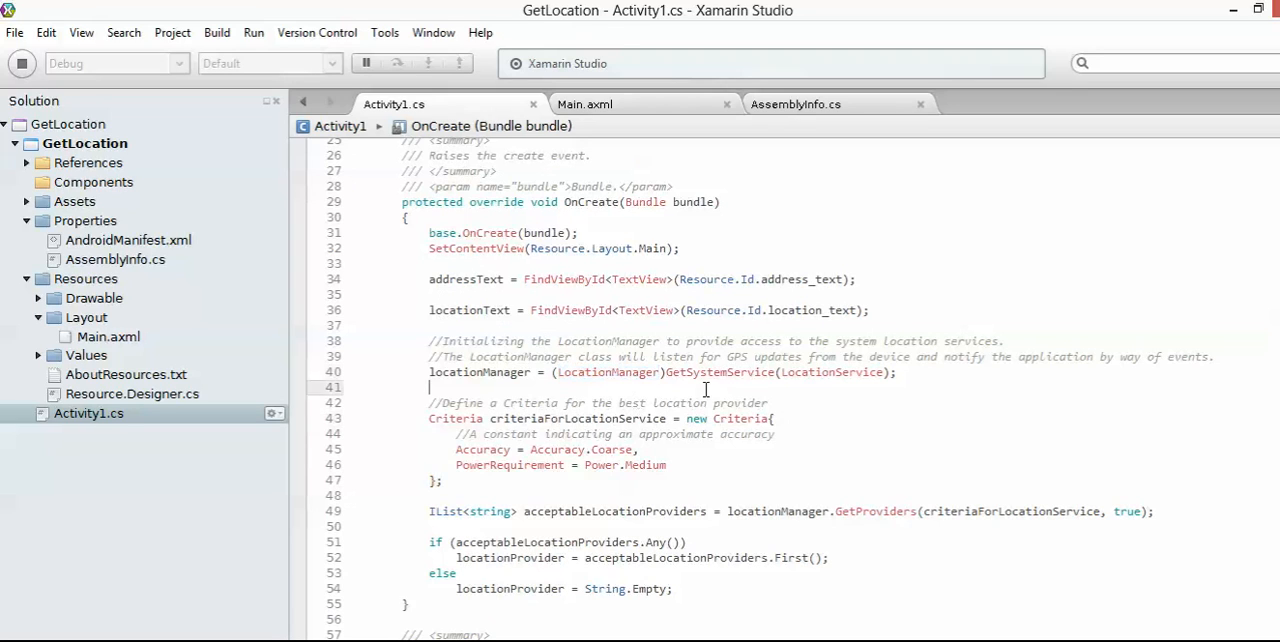
pyautogui.click(818, 404)
pyautogui.click(790, 420)
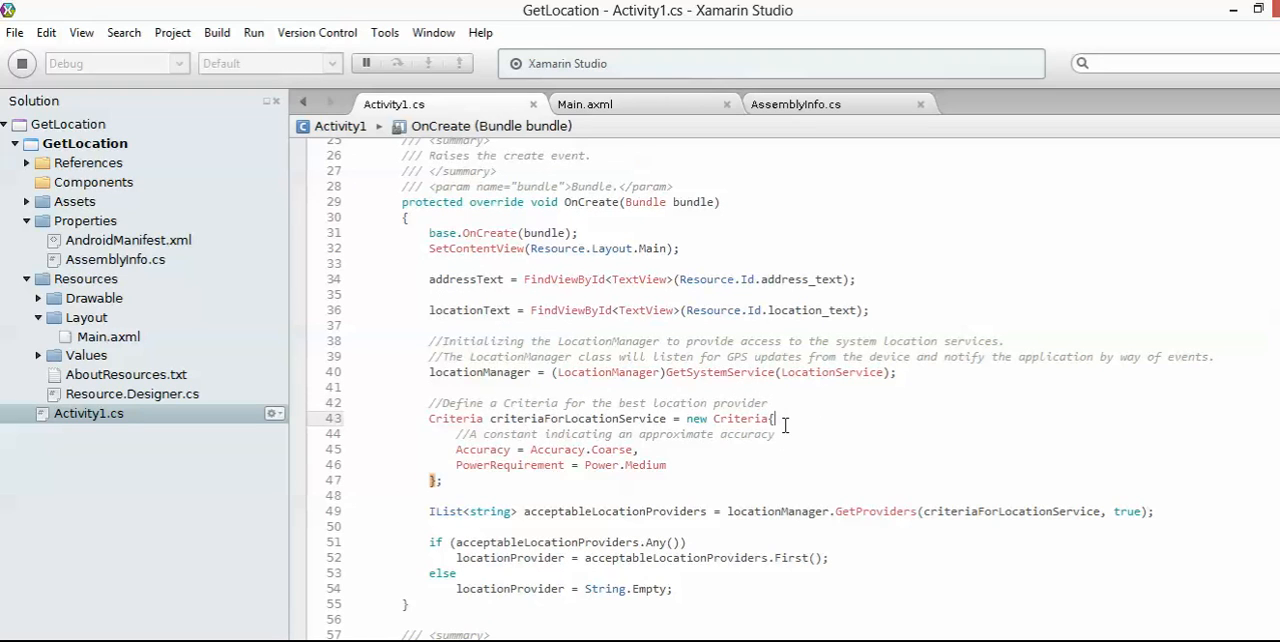
pyautogui.doubleClick(465, 419)
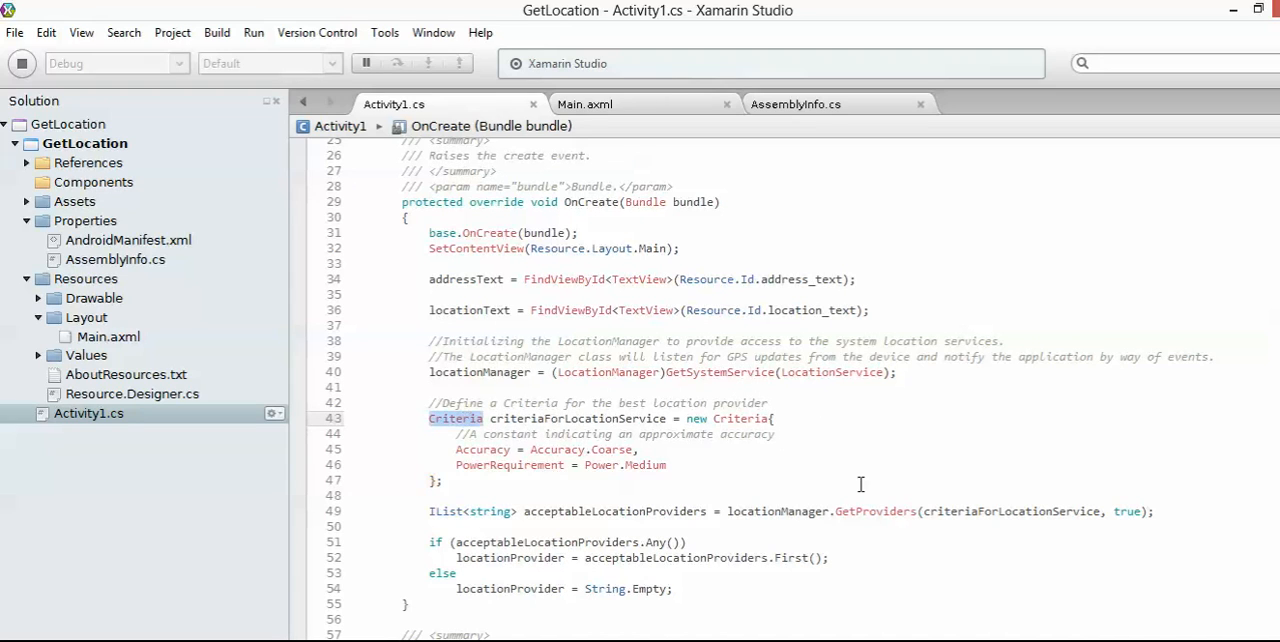
pyautogui.click(858, 483)
pyautogui.click(716, 462)
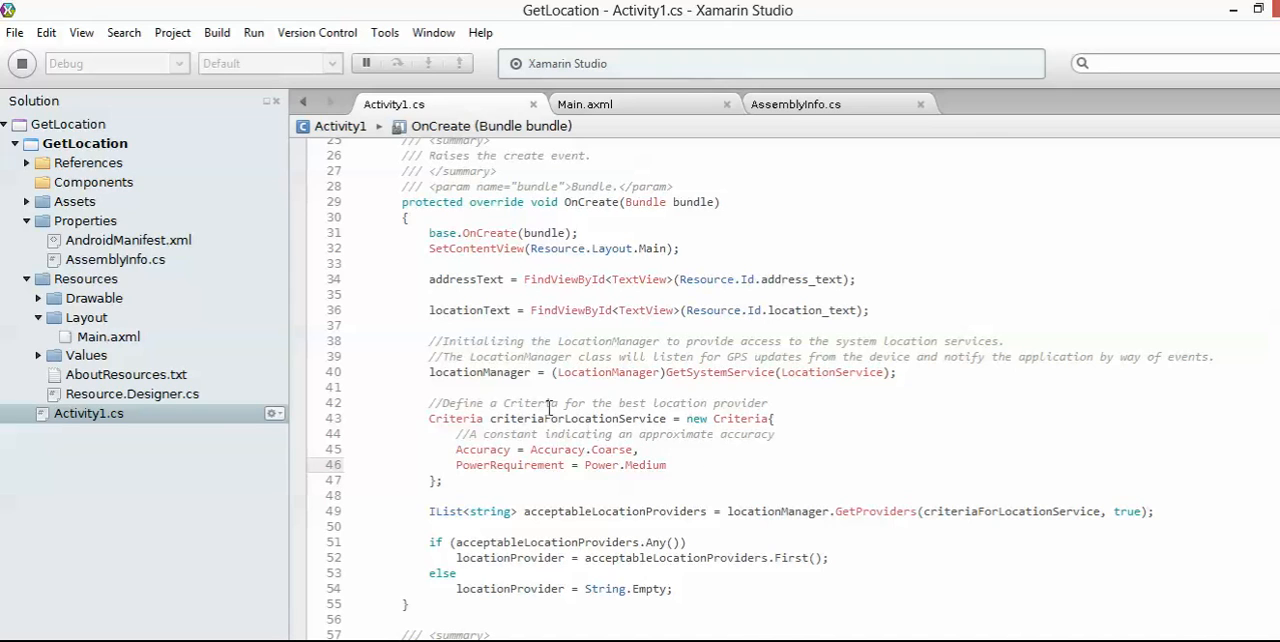
pyautogui.click(698, 452)
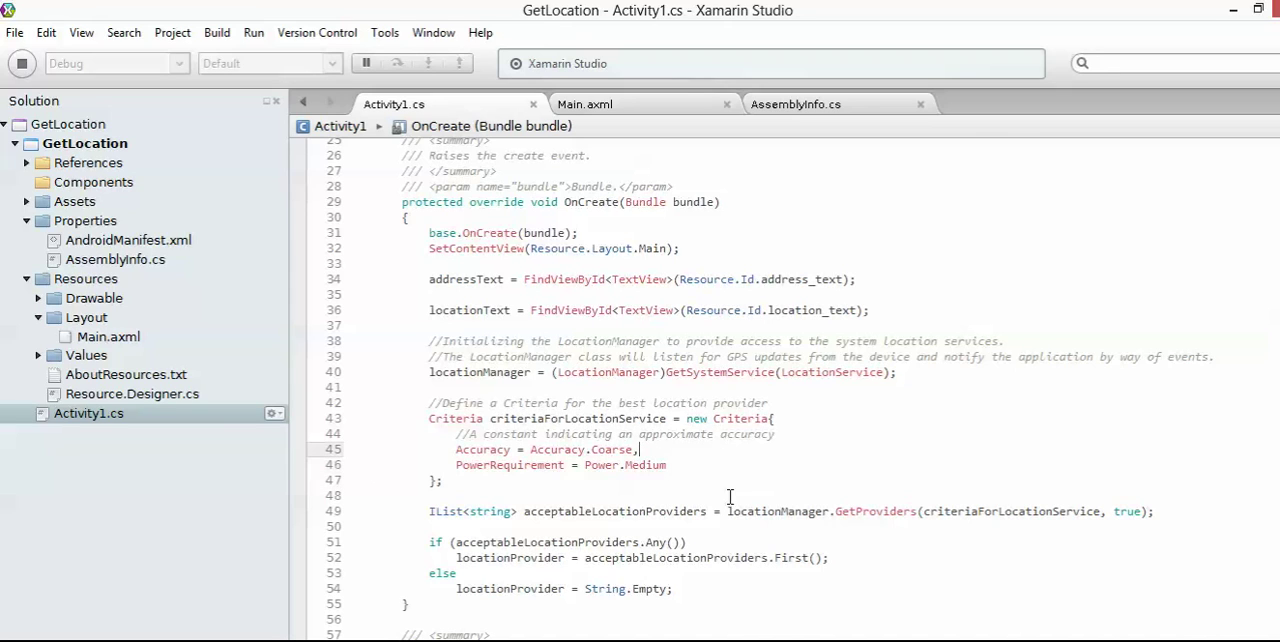
pyautogui.click(437, 449)
pyautogui.click(712, 478)
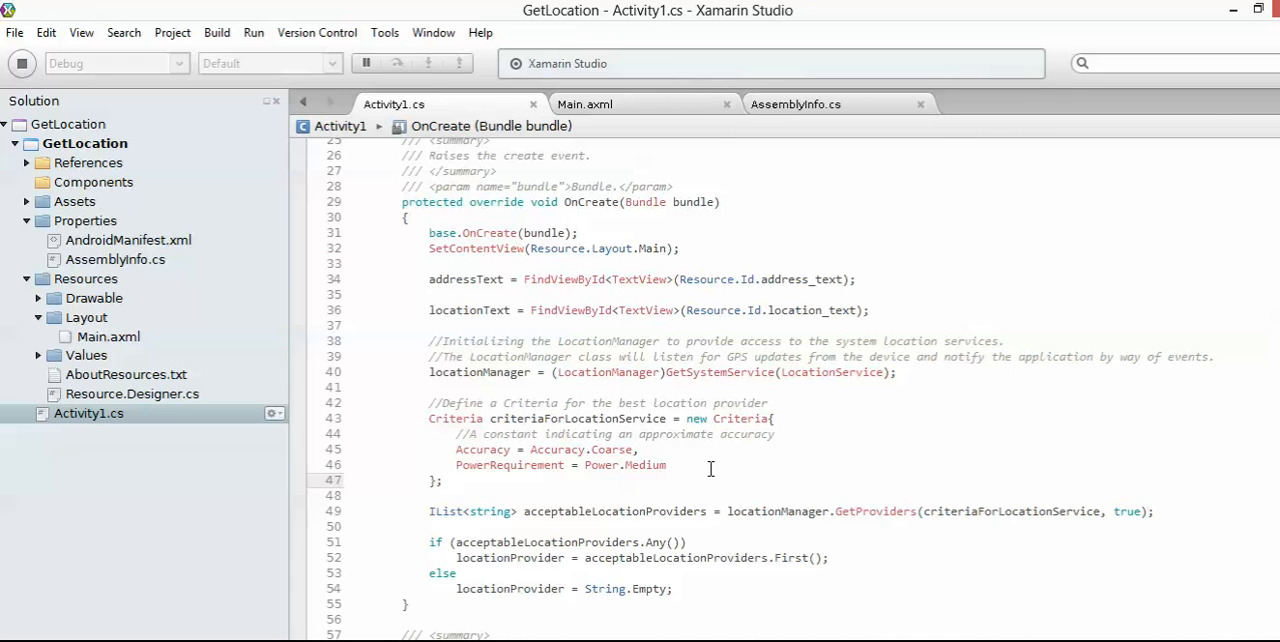
pyautogui.scroll(-2, 710, 468)
pyautogui.scroll(-2, 710, 468)
pyautogui.scroll(-1, 710, 468)
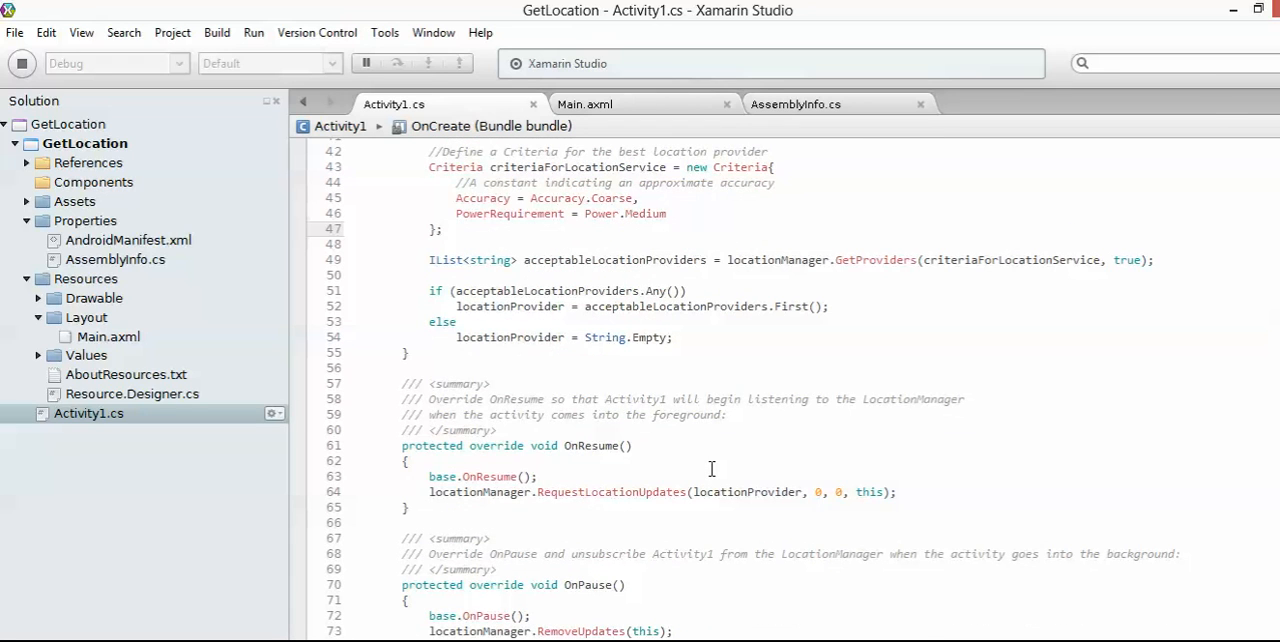
# - Select locationManager and RequestLocationUpdates on line 64 inside OnResume
pyautogui.click(730, 442)
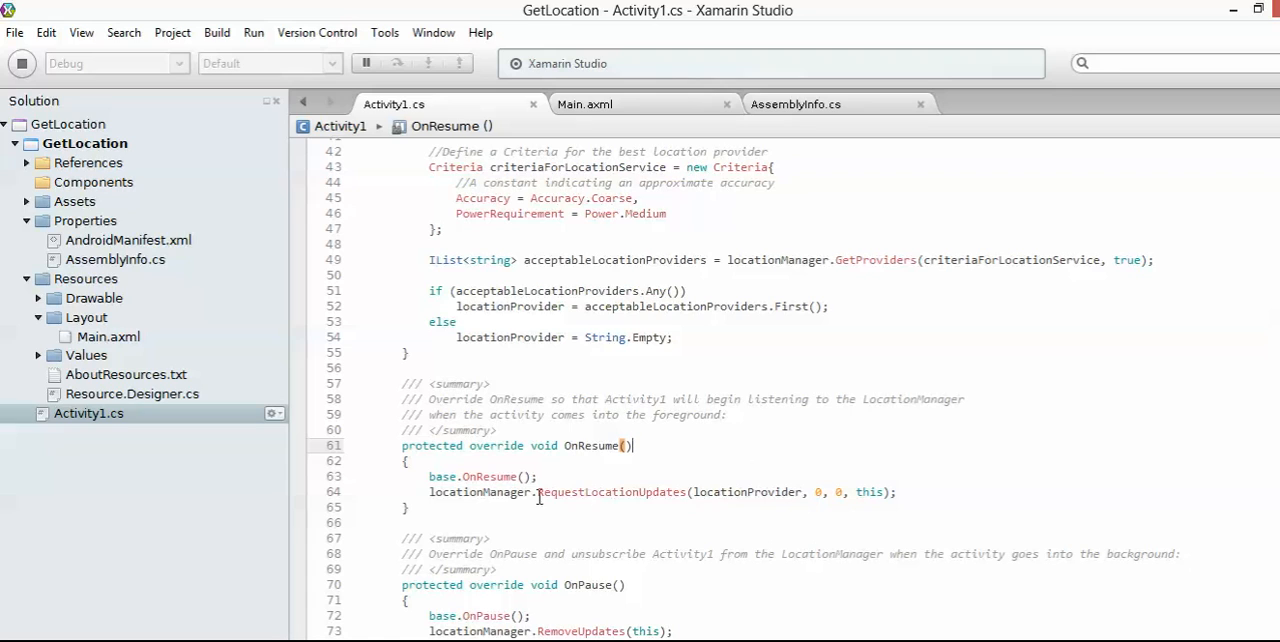
pyautogui.doubleClick(475, 494)
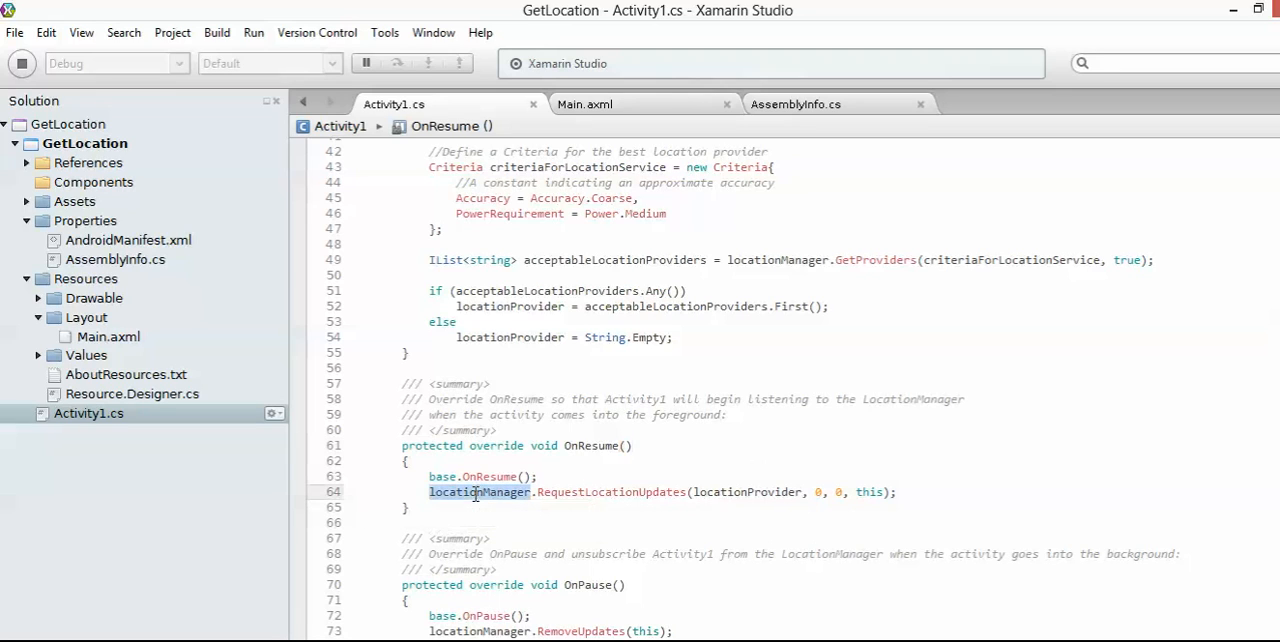
pyautogui.doubleClick(606, 493)
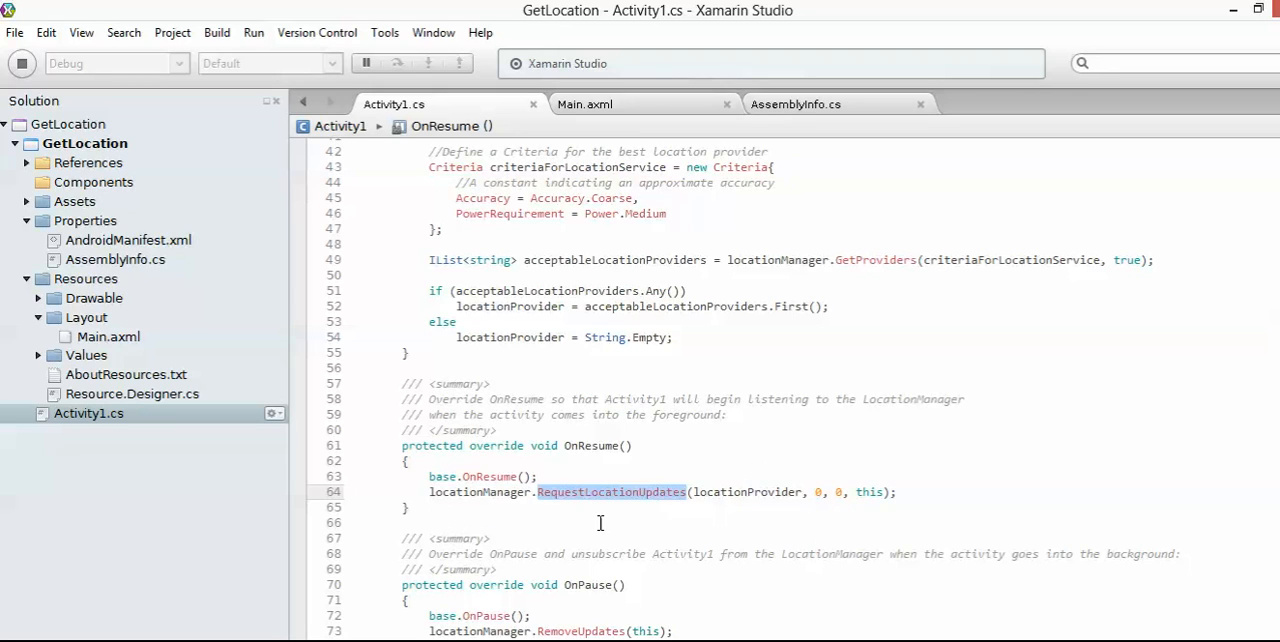
# - Revisit the location updates request line and the base.OnResume call on line 63
pyautogui.click(717, 518)
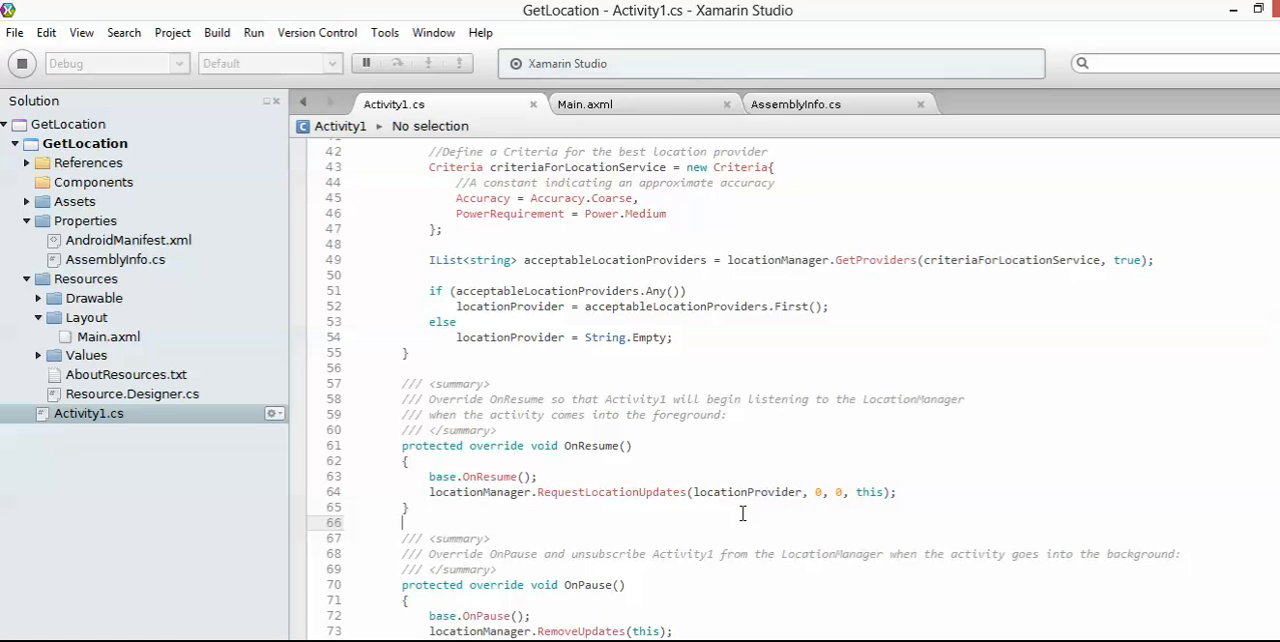
pyautogui.click(918, 498)
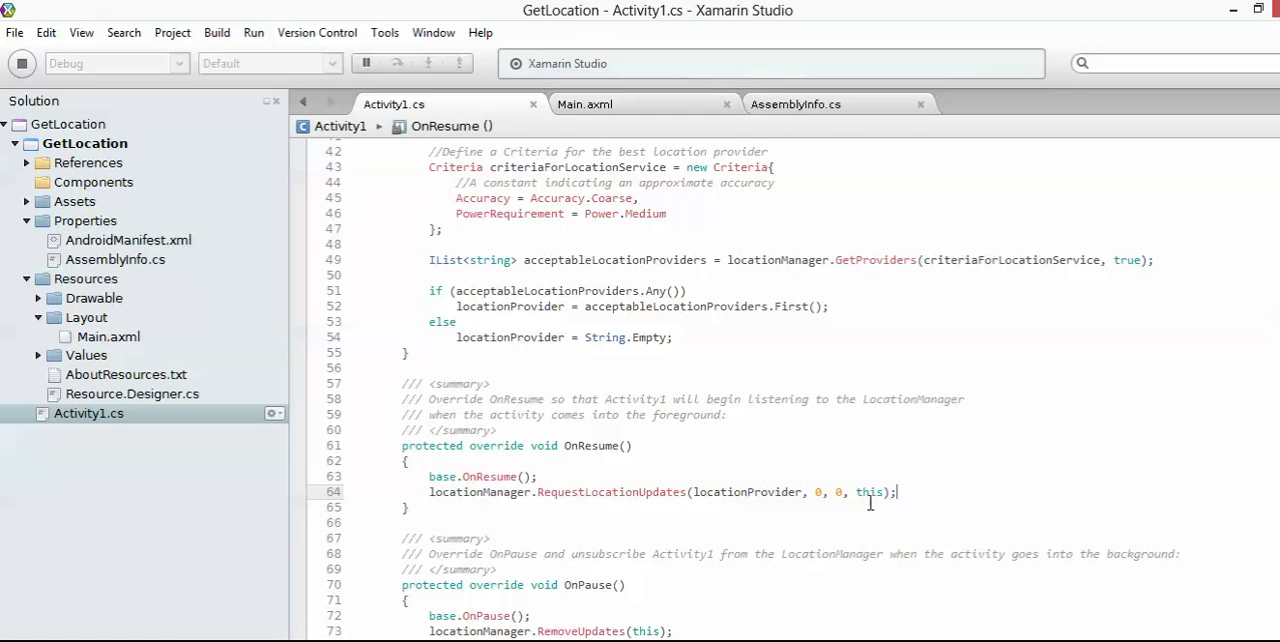
pyautogui.click(709, 477)
pyautogui.scroll(-5, 807, 463)
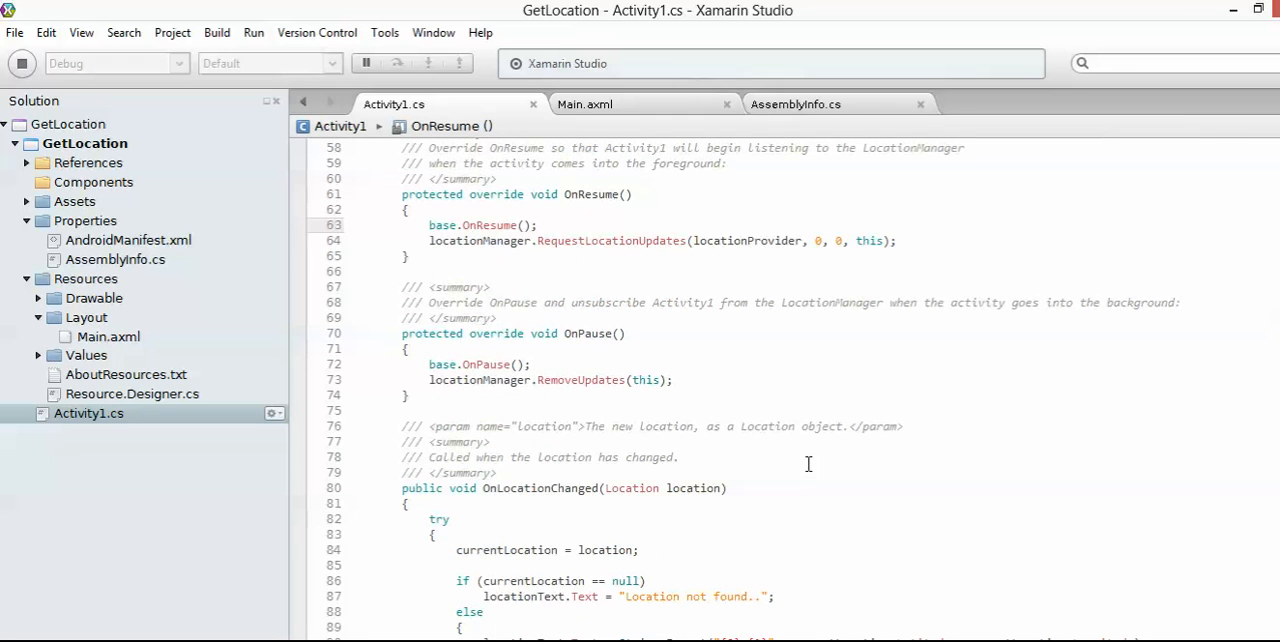
pyautogui.scroll(-1, 808, 463)
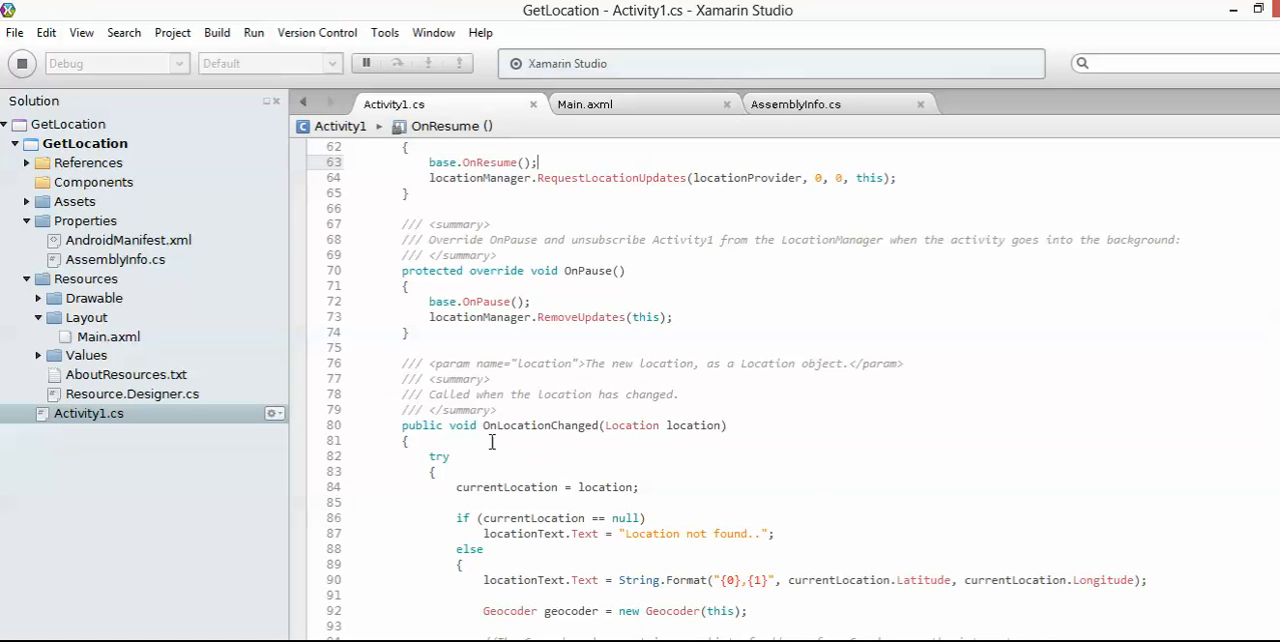
pyautogui.doubleClick(546, 428)
pyautogui.click(791, 428)
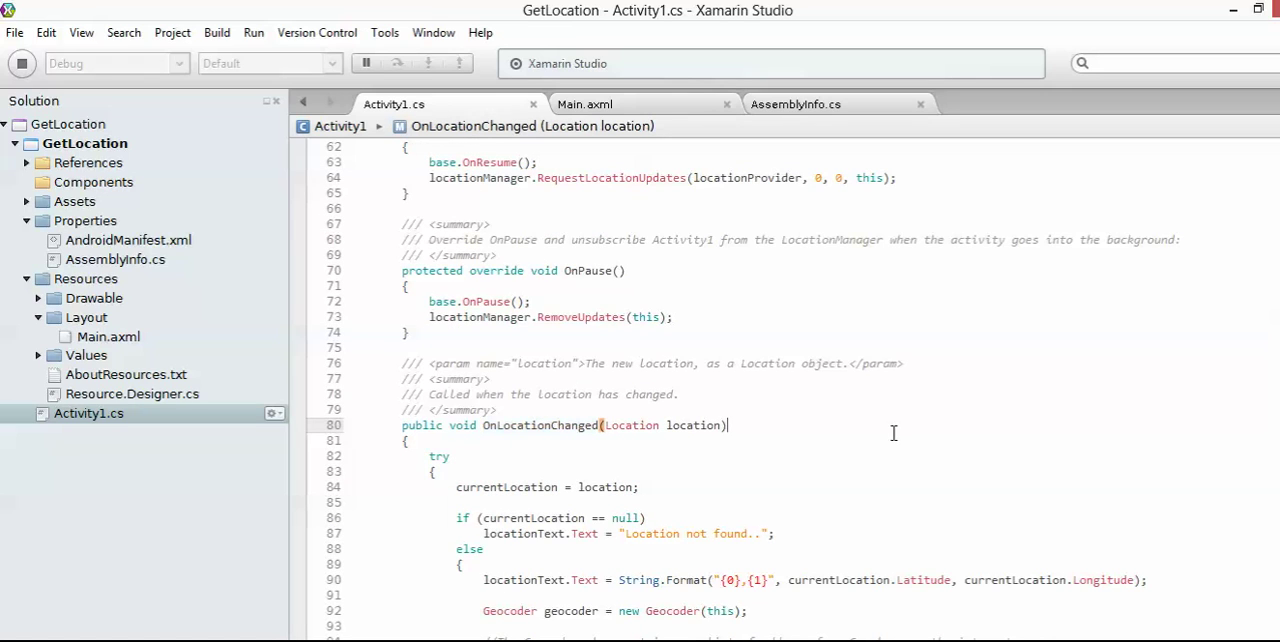
pyautogui.scroll(-1, 895, 433)
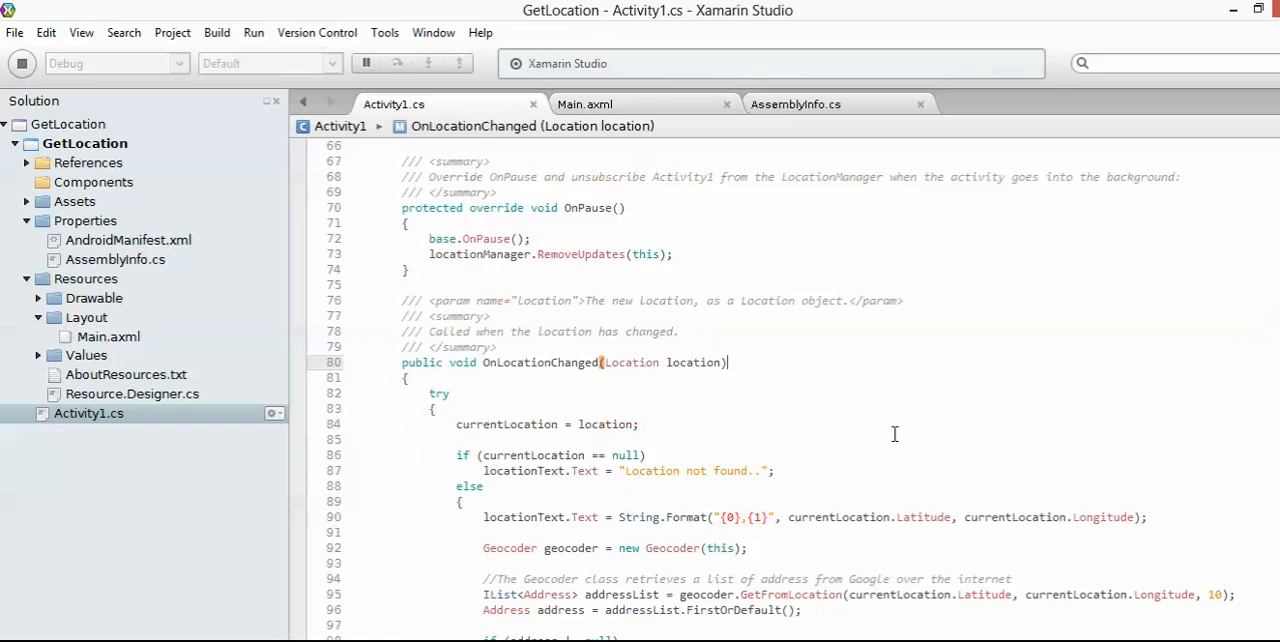
pyautogui.scroll(-2, 895, 433)
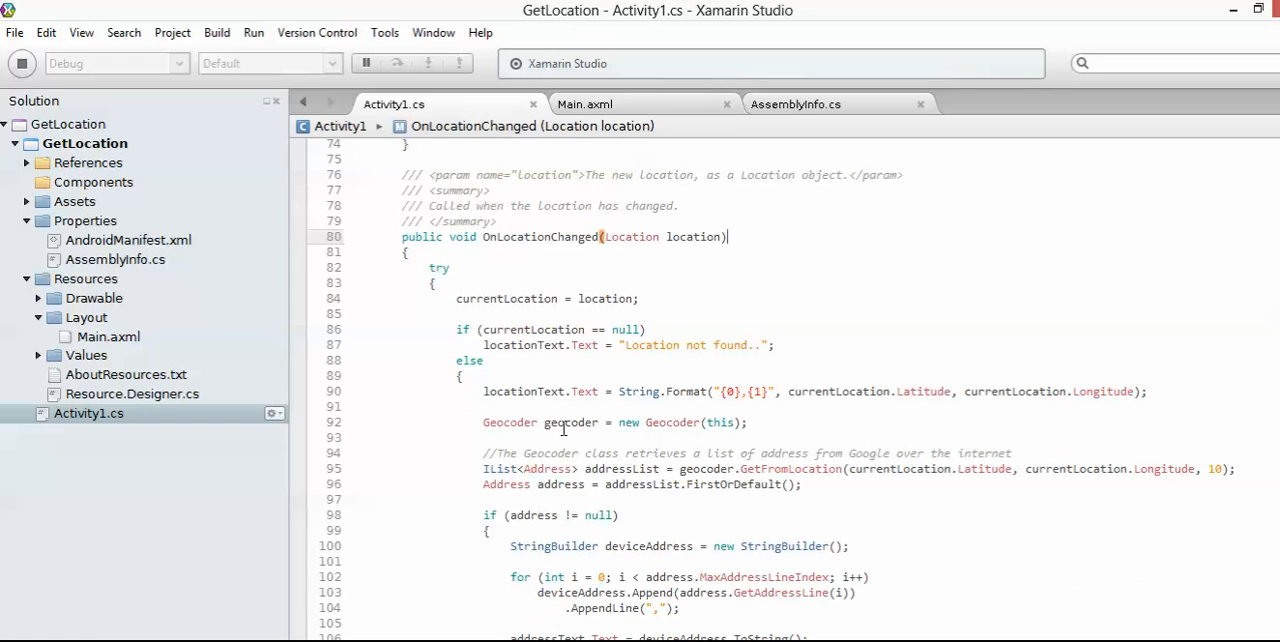
pyautogui.click(564, 426)
pyautogui.doubleClick(564, 426)
pyautogui.click(862, 425)
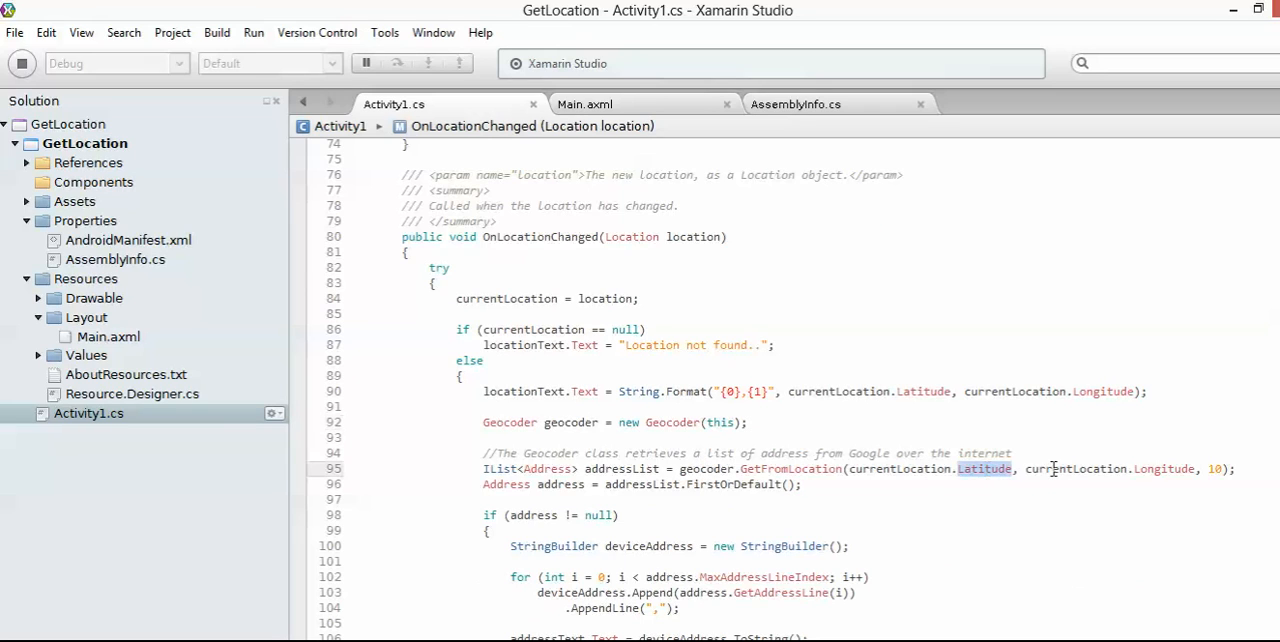
pyautogui.doubleClick(985, 470)
pyautogui.doubleClick(1165, 470)
pyautogui.click(1123, 444)
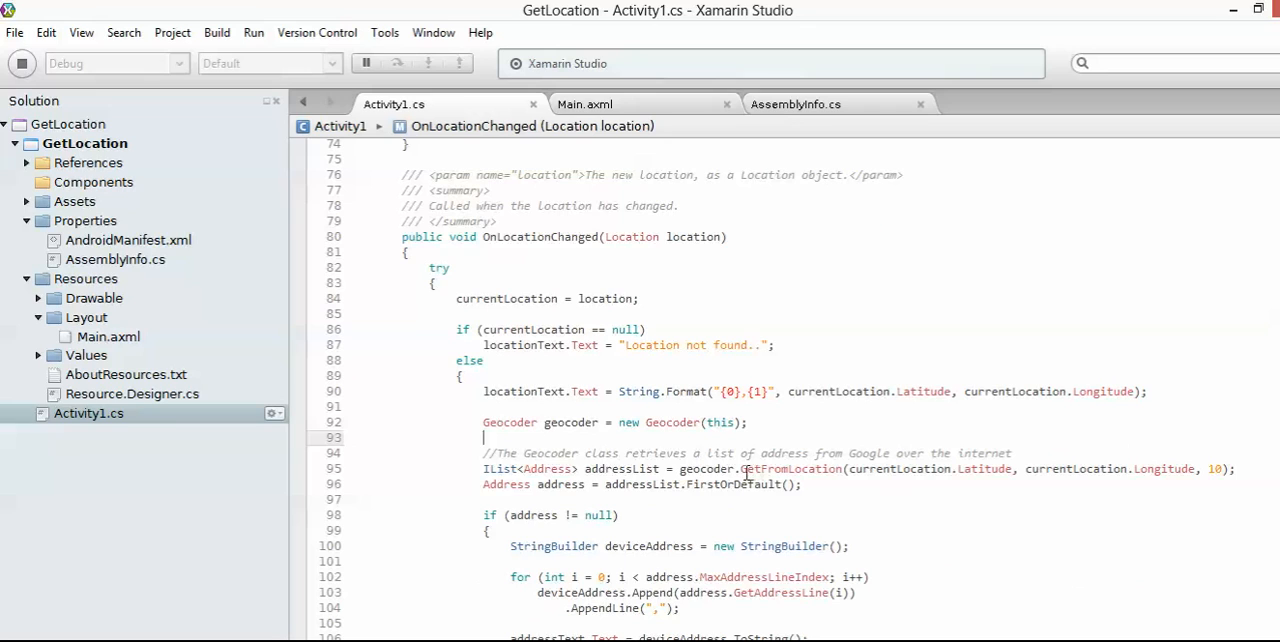
pyautogui.click(625, 468)
pyautogui.click(933, 491)
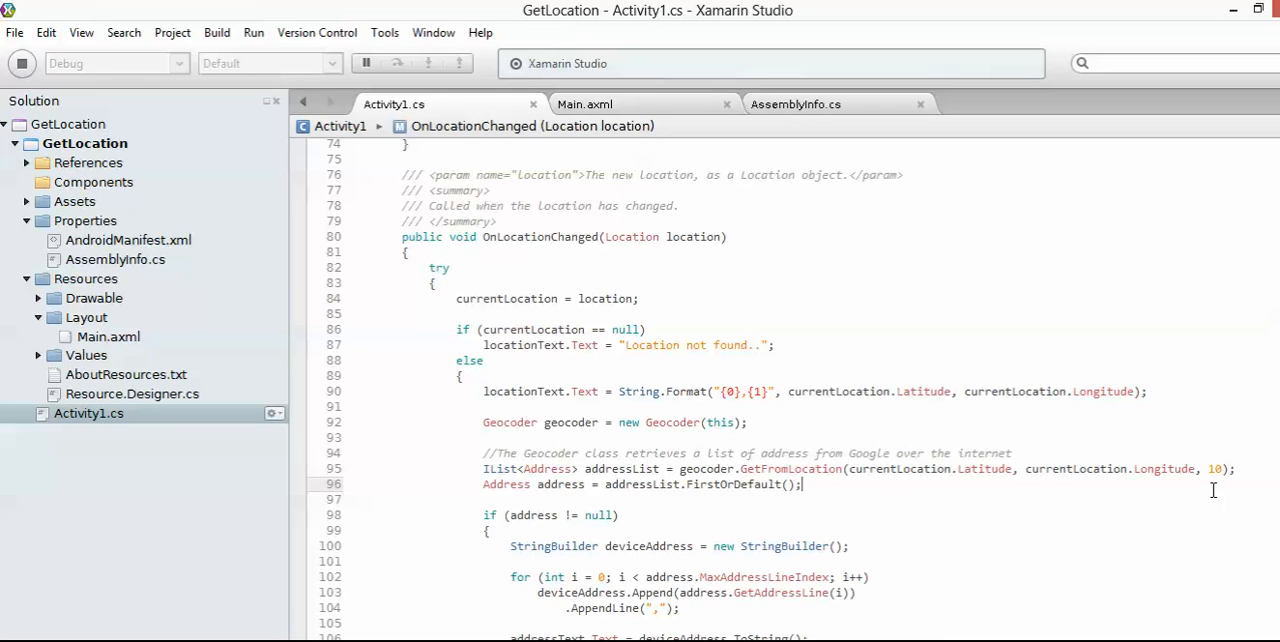
pyautogui.click(1223, 469)
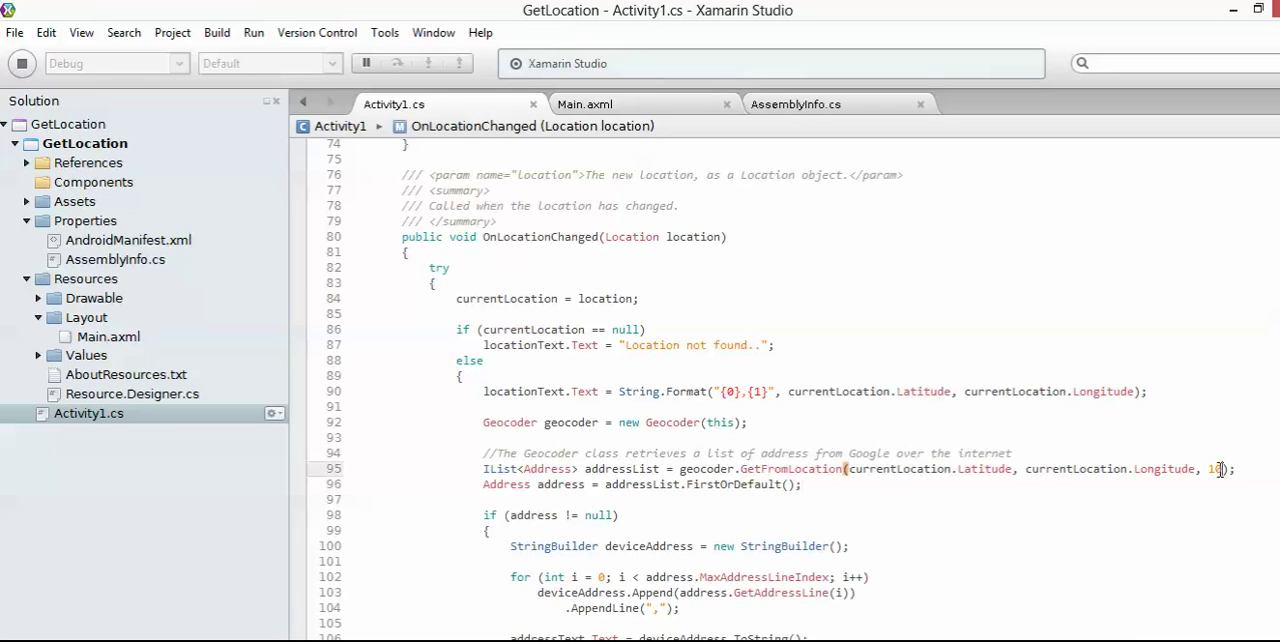
pyautogui.doubleClick(985, 469)
pyautogui.doubleClick(1166, 469)
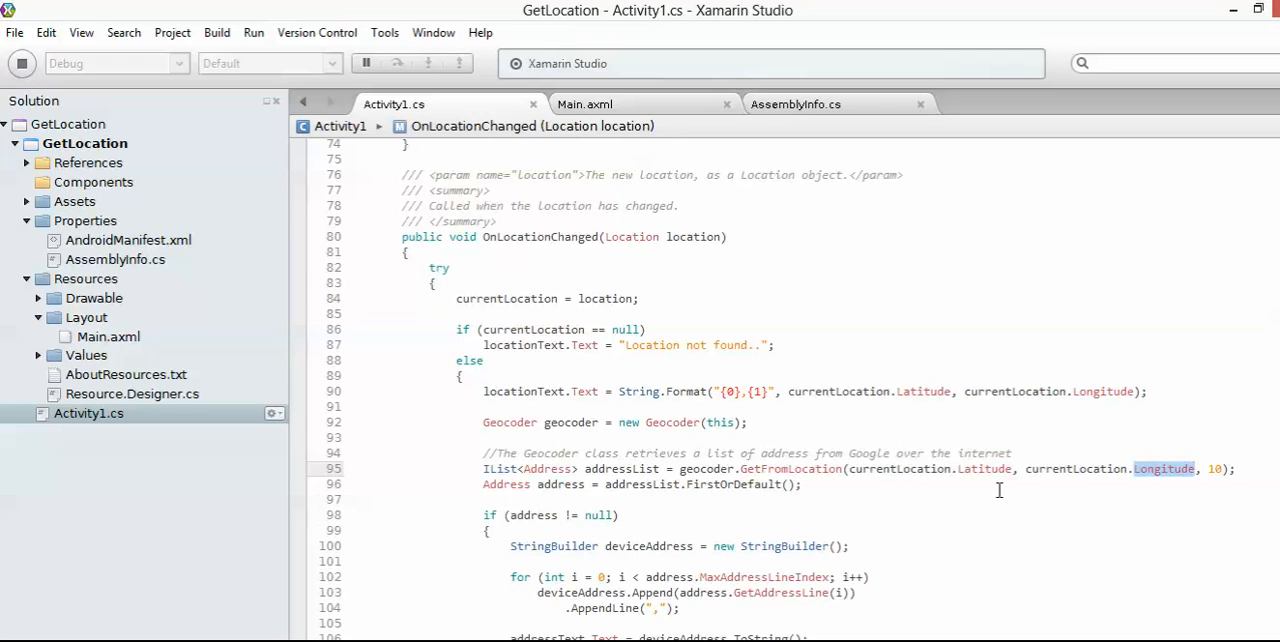
pyautogui.scroll(-4, 999, 489)
pyautogui.scroll(-1, 1006, 488)
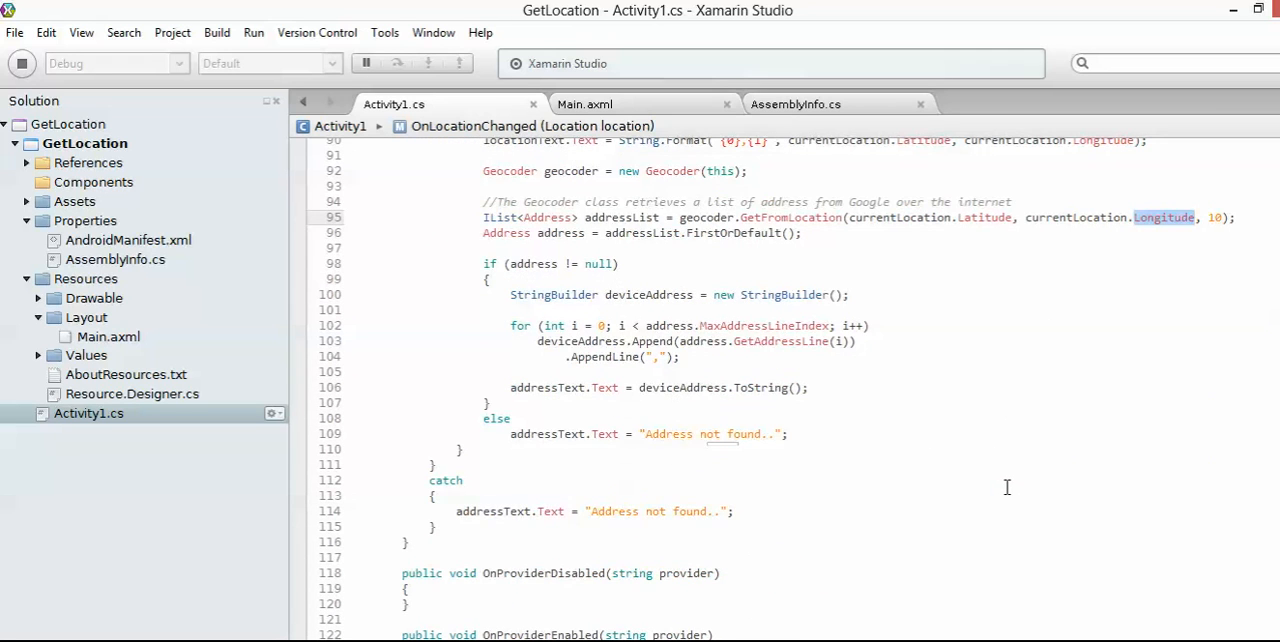
pyautogui.scroll(3, 1007, 487)
pyautogui.scroll(1, 1007, 487)
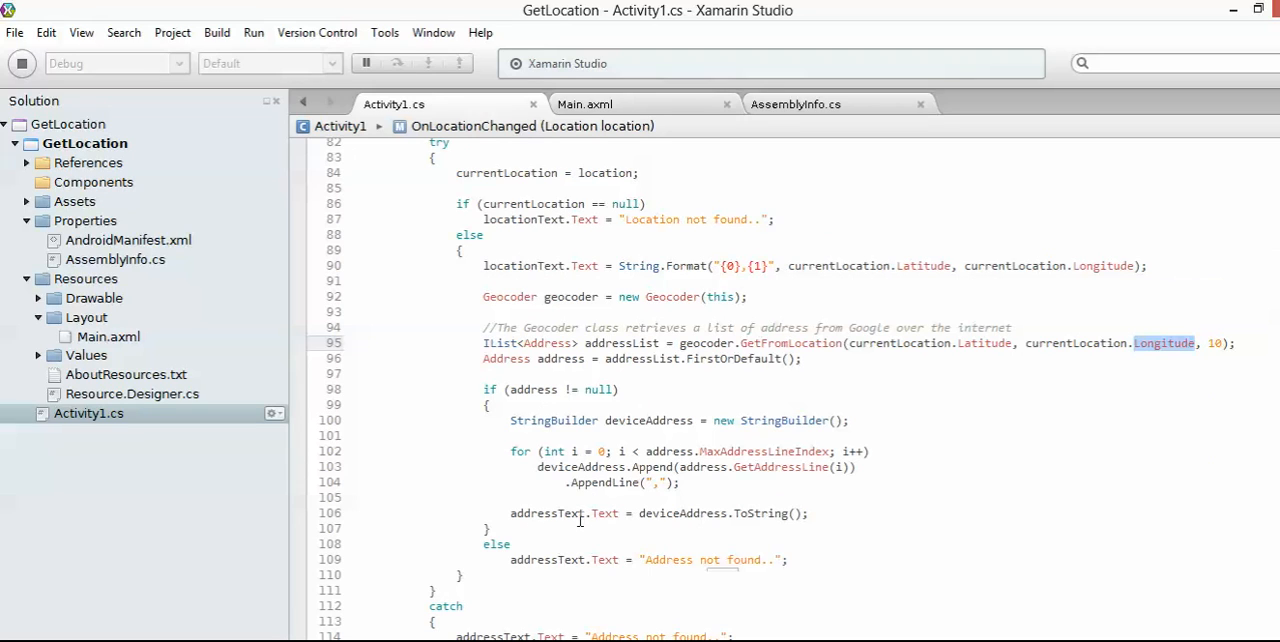
pyautogui.moveTo(838, 514)
pyautogui.mouseDown()
pyautogui.moveTo(640, 524)
pyautogui.moveTo(640, 513)
pyautogui.mouseUp()
pyautogui.click(878, 519)
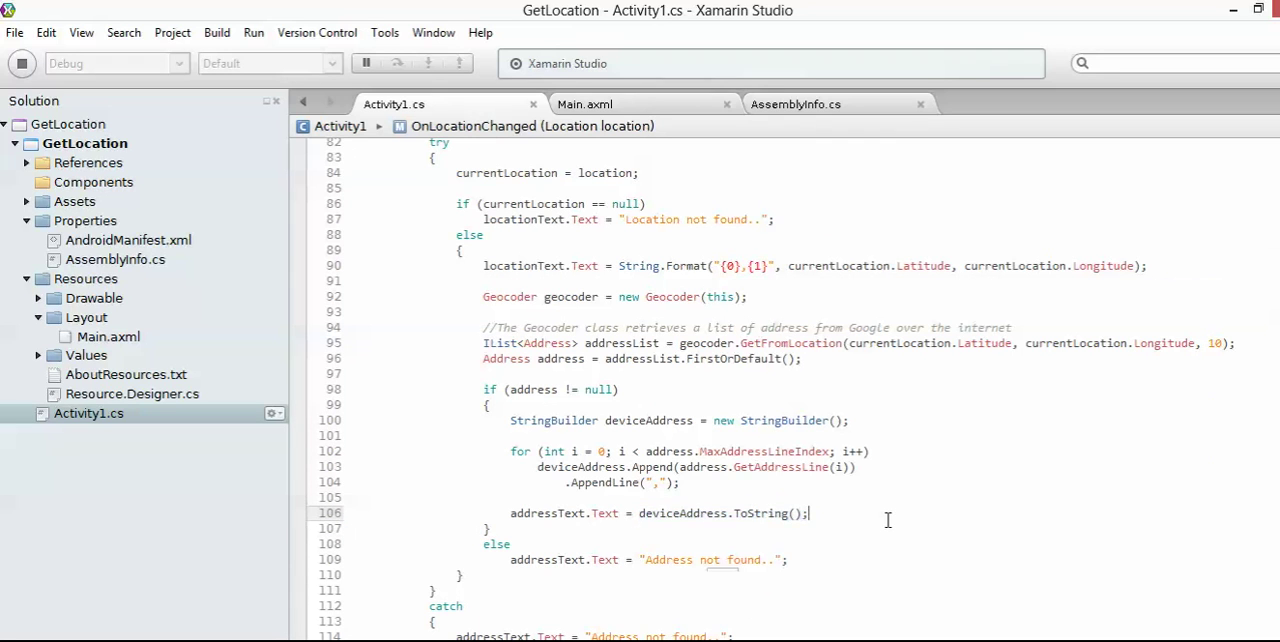
pyautogui.scroll(-3, 887, 519)
pyautogui.scroll(1, 887, 519)
pyautogui.scroll(3, 887, 519)
pyautogui.scroll(3, 887, 519)
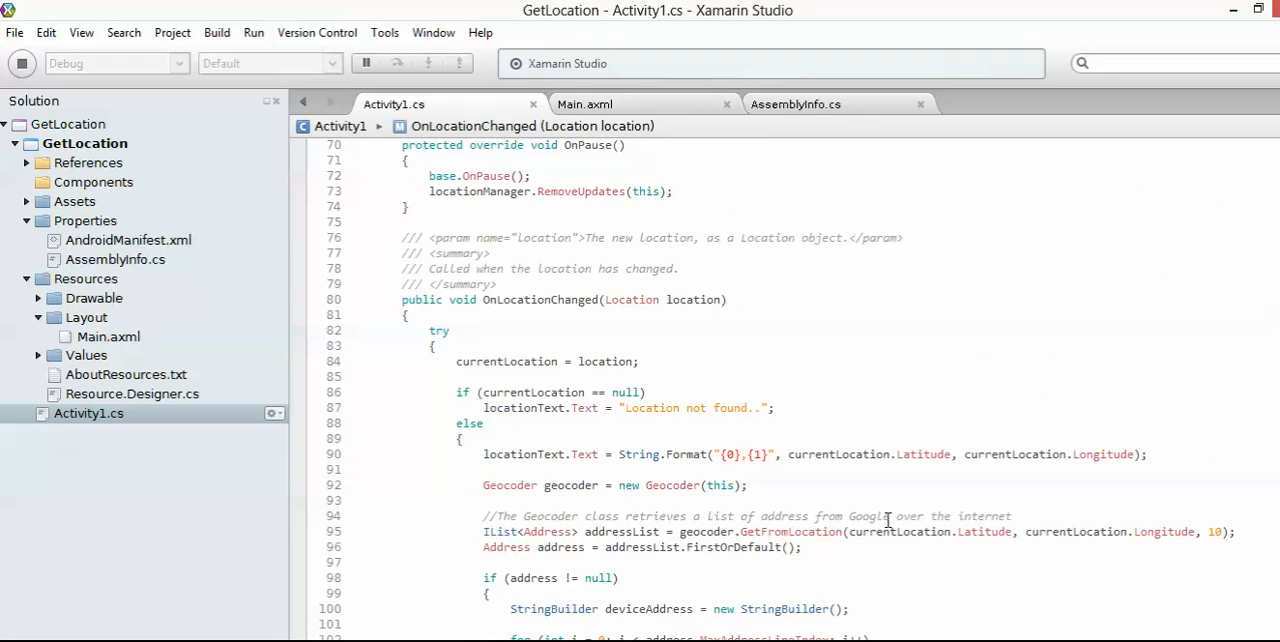
pyautogui.scroll(3, 887, 519)
pyautogui.scroll(2, 887, 519)
pyautogui.scroll(-1, 887, 519)
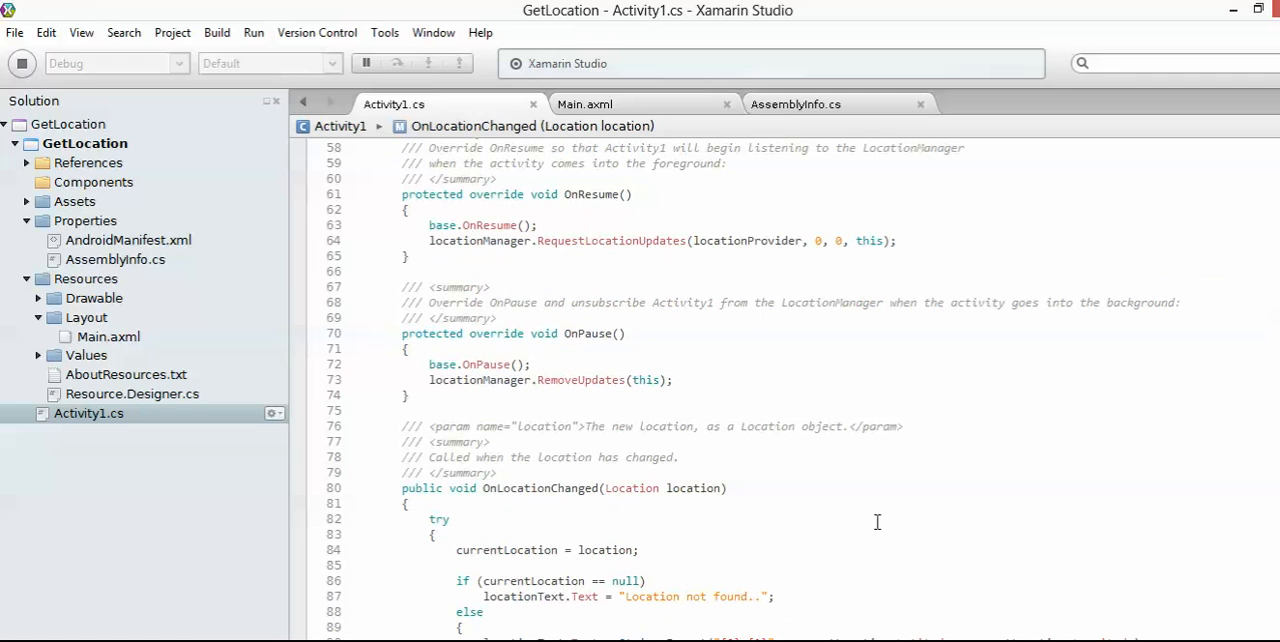
pyautogui.click(943, 464)
pyautogui.click(710, 352)
pyautogui.click(621, 268)
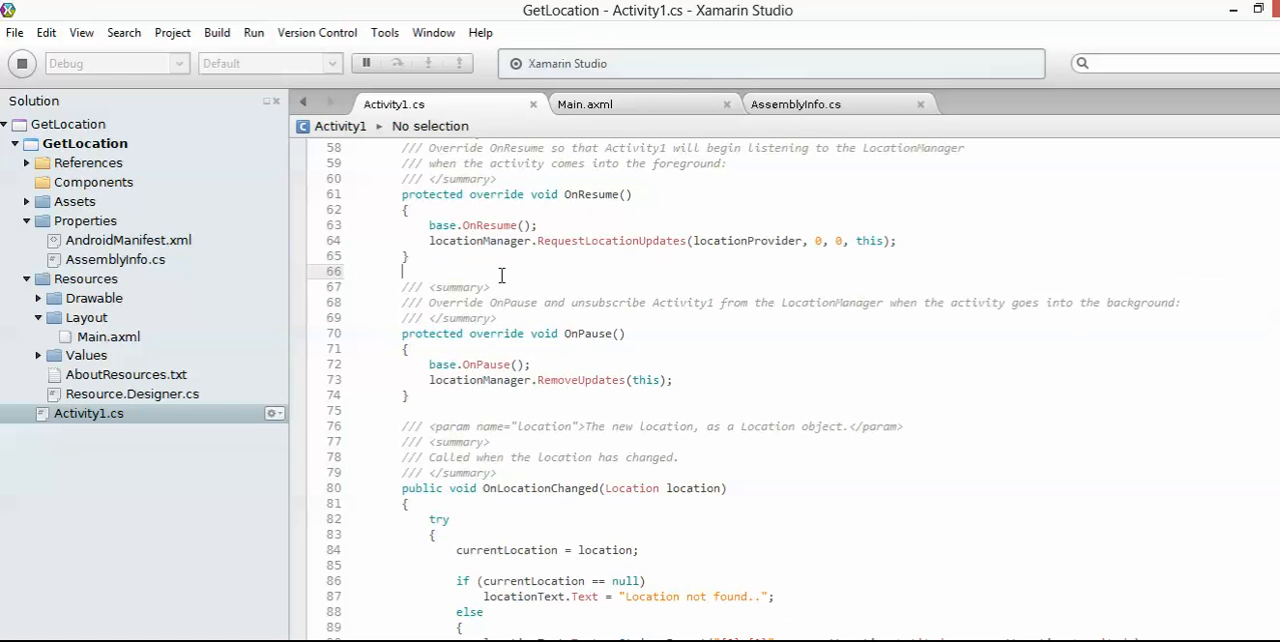
pyautogui.click(683, 226)
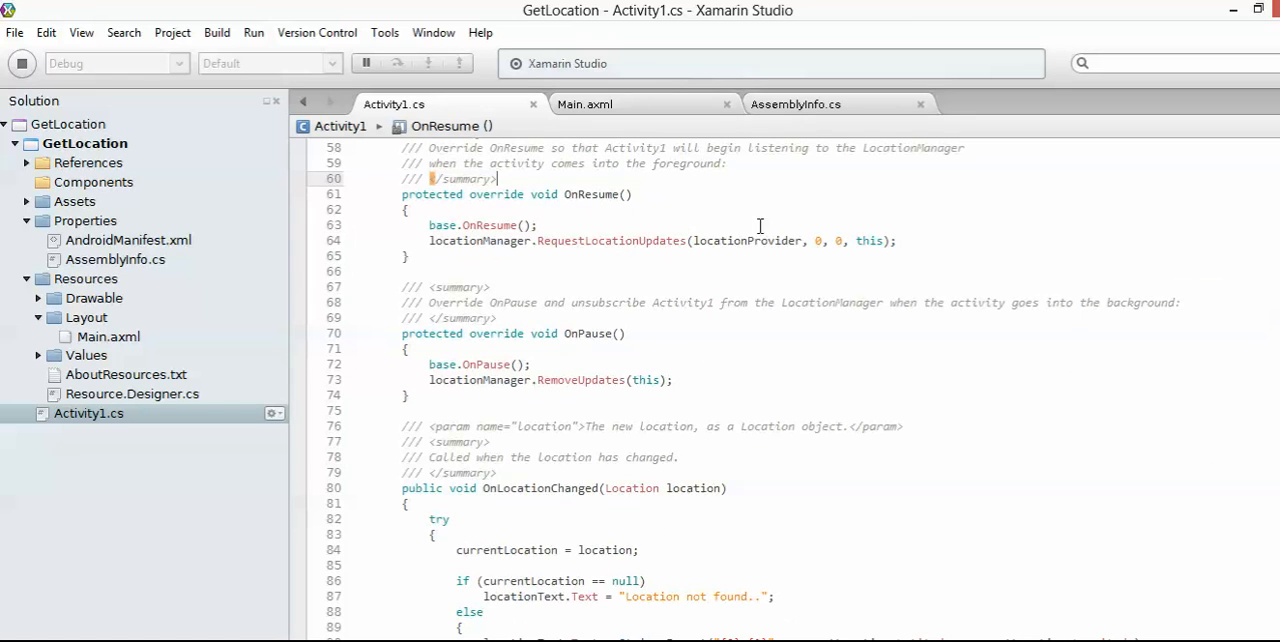
pyautogui.scroll(4, 760, 226)
pyautogui.click(558, 317)
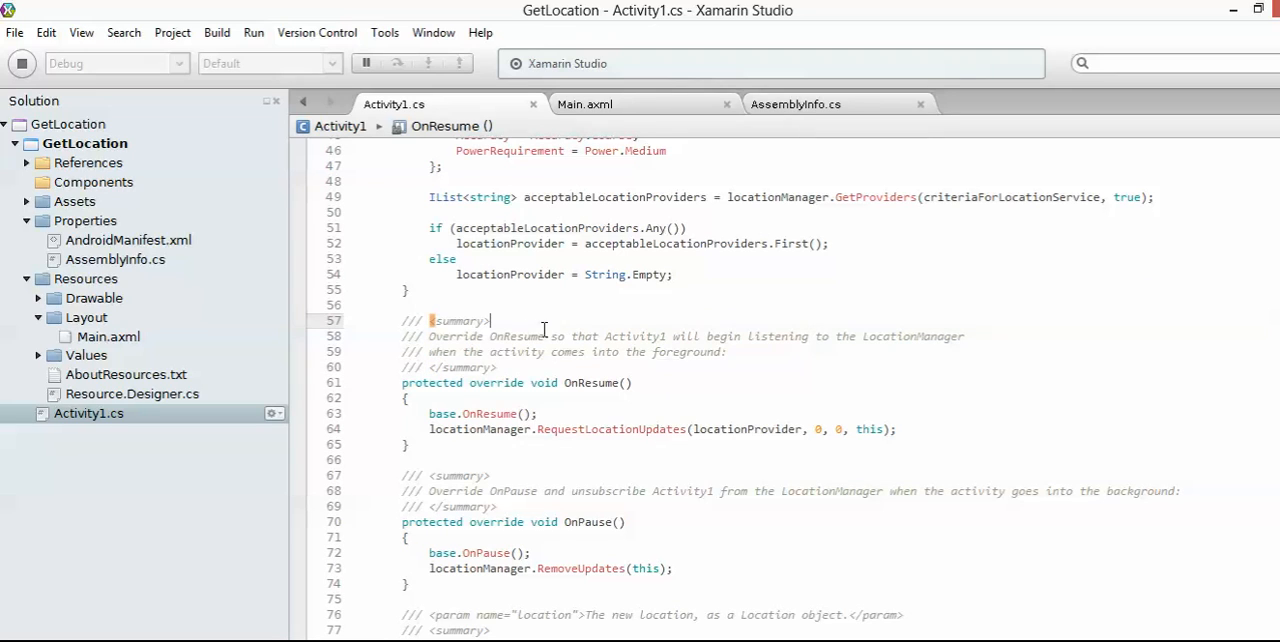
pyautogui.click(743, 356)
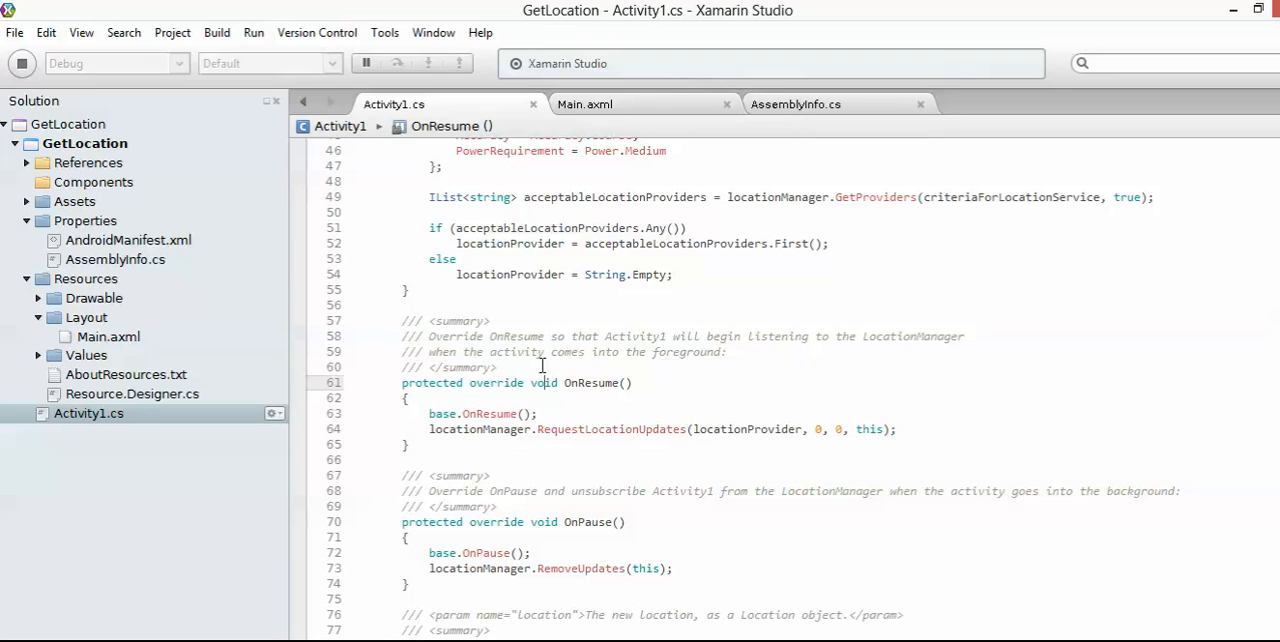
pyautogui.click(1017, 337)
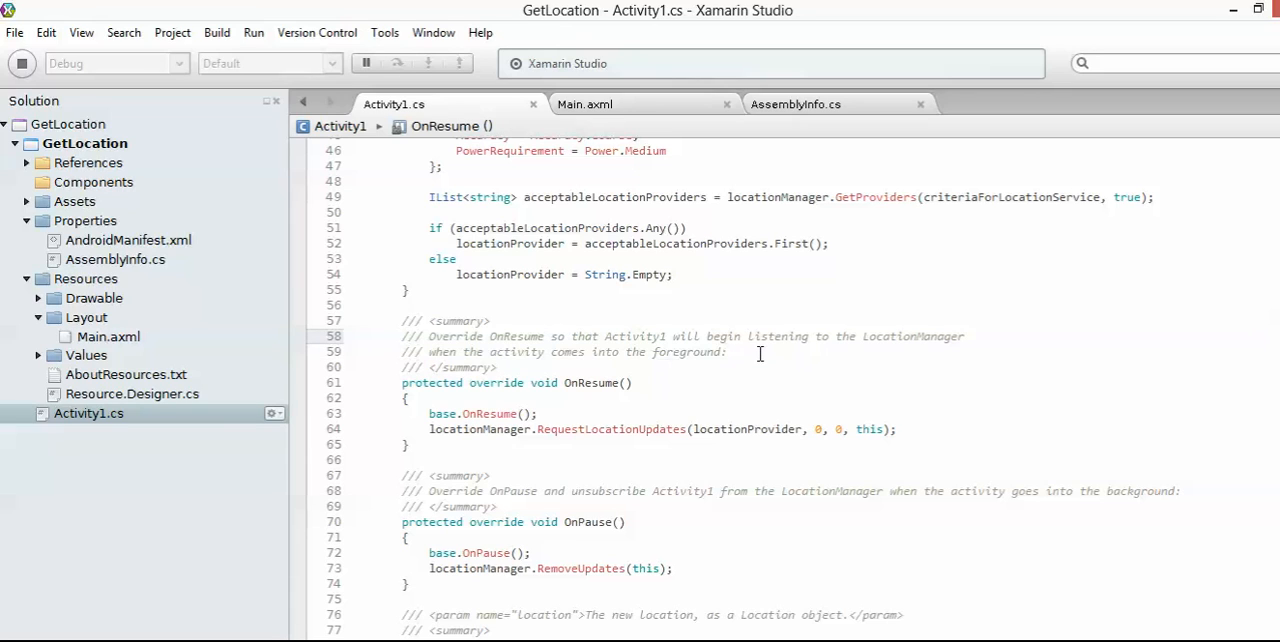
pyautogui.click(744, 306)
pyautogui.click(592, 318)
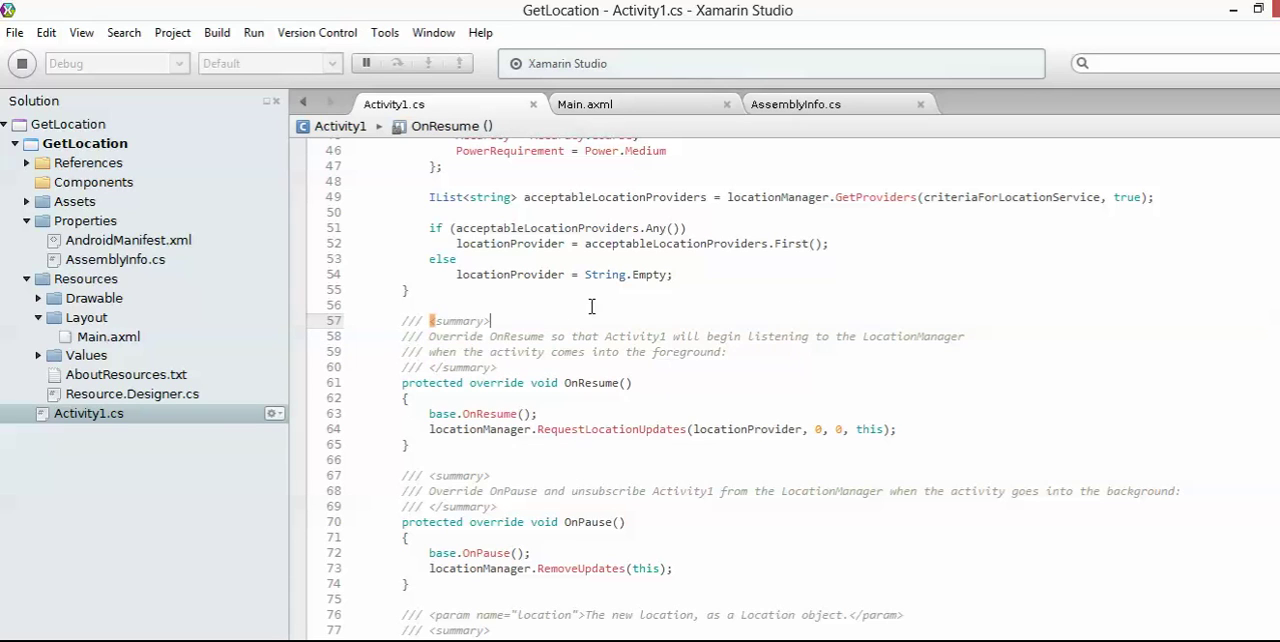
pyautogui.click(524, 306)
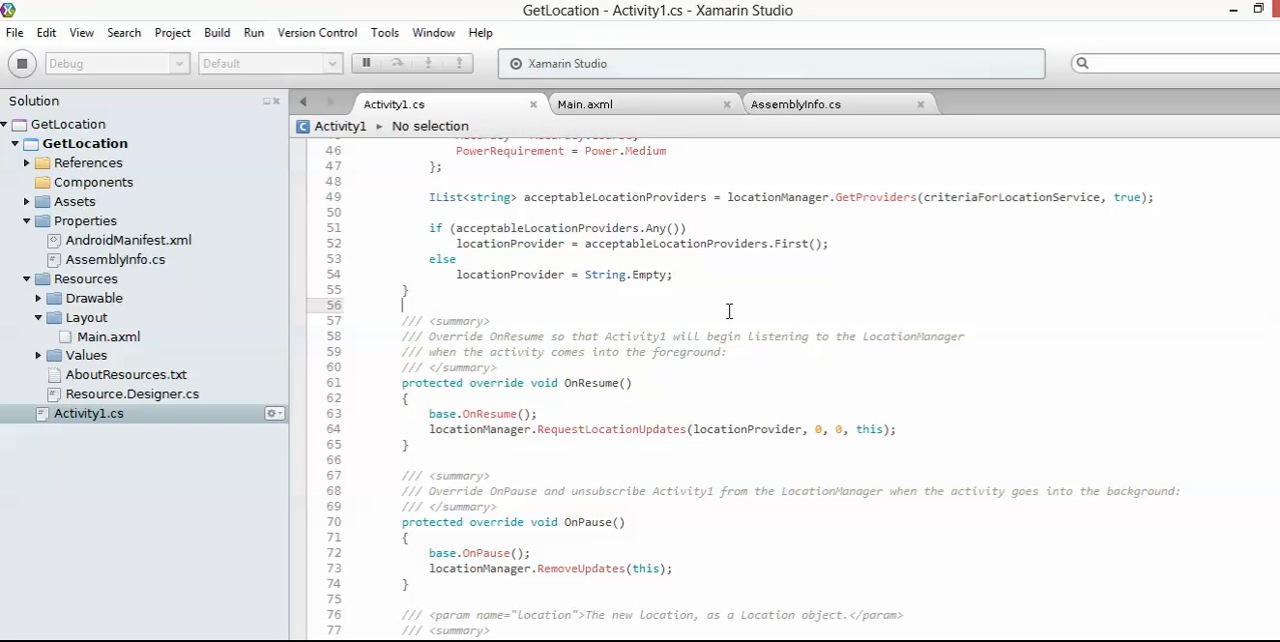
pyautogui.scroll(3, 729, 311)
pyautogui.scroll(3, 729, 311)
pyautogui.scroll(2, 729, 311)
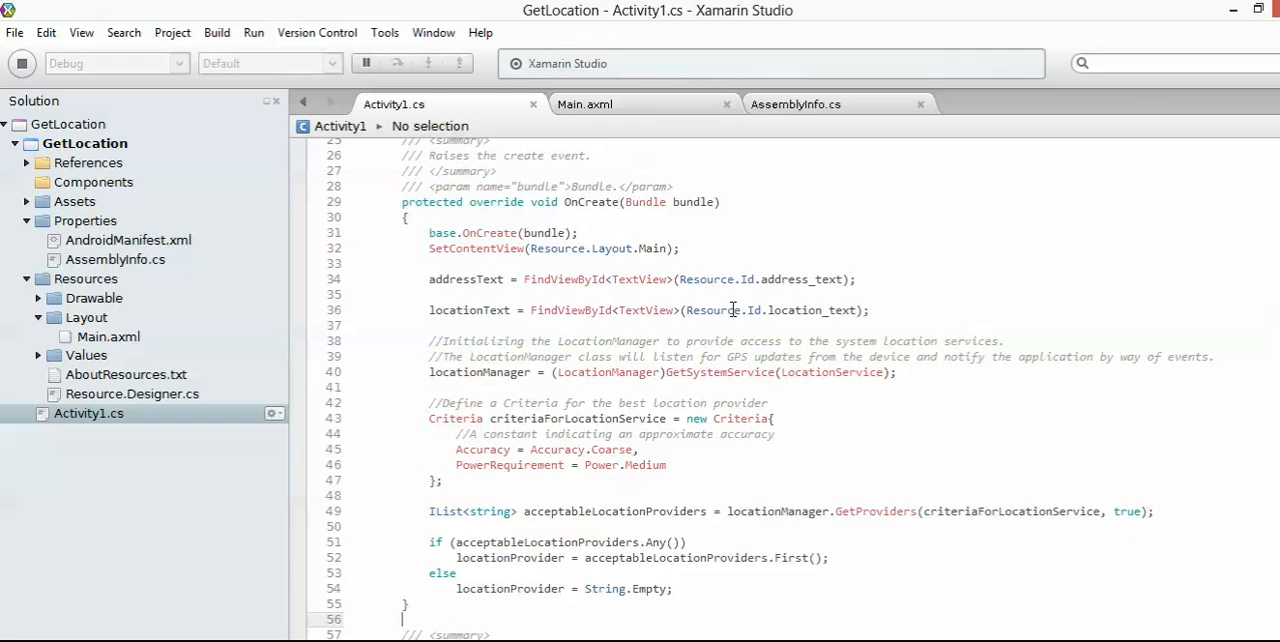
pyautogui.click(527, 330)
pyautogui.click(545, 300)
pyautogui.click(507, 330)
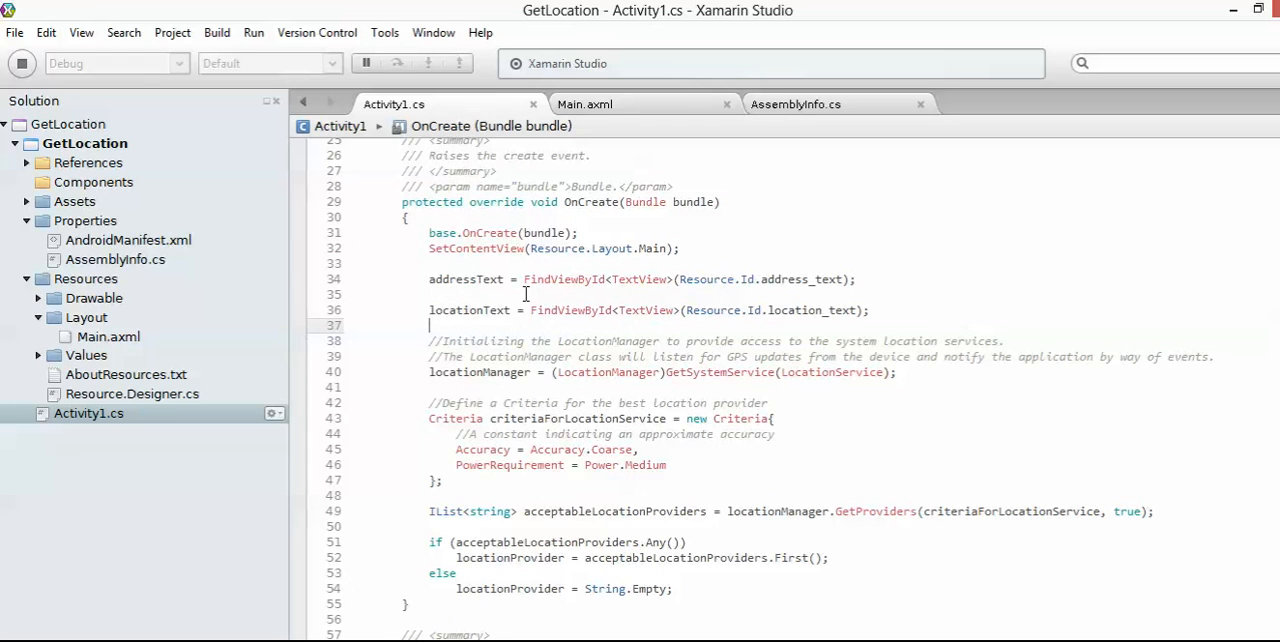
pyautogui.click(526, 294)
pyautogui.click(508, 342)
pyautogui.scroll(-5, 757, 360)
pyautogui.scroll(-3, 757, 360)
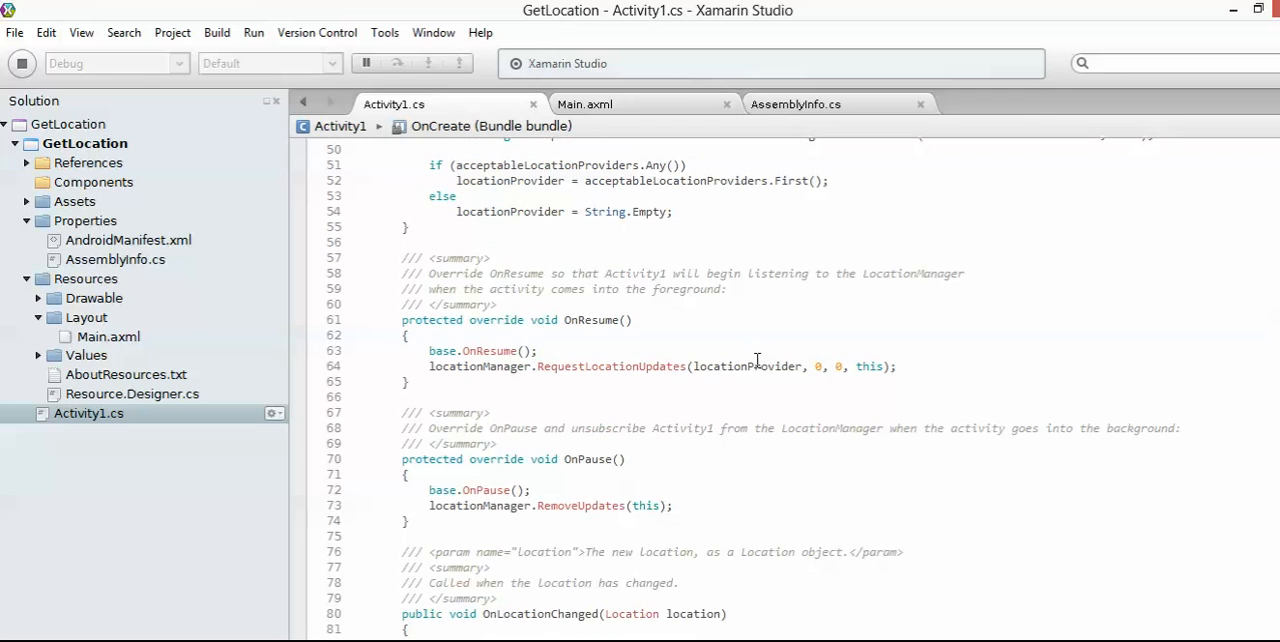
pyautogui.click(540, 338)
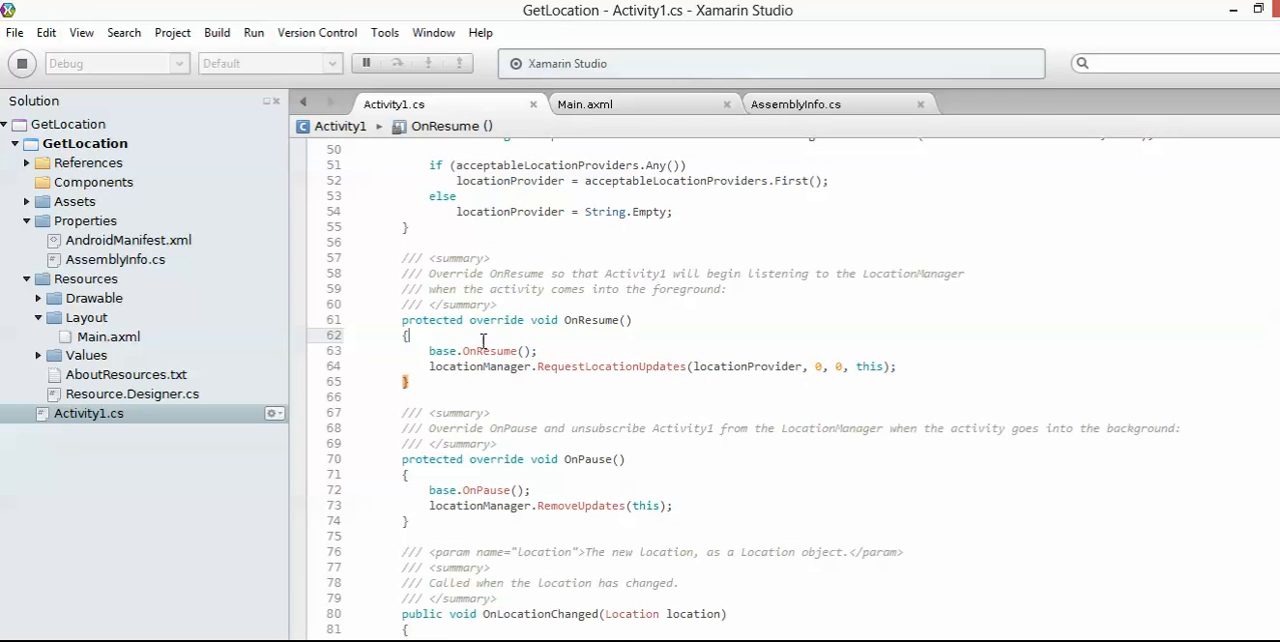
pyautogui.click(463, 388)
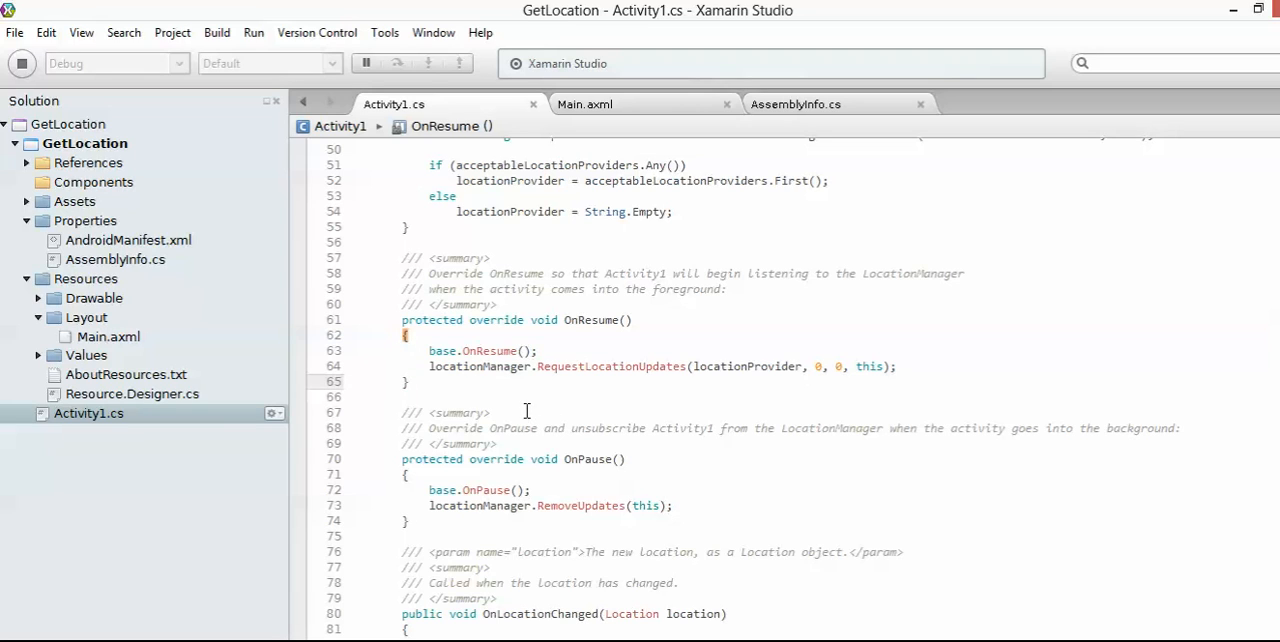
pyautogui.click(434, 412)
pyautogui.click(676, 443)
pyautogui.click(630, 412)
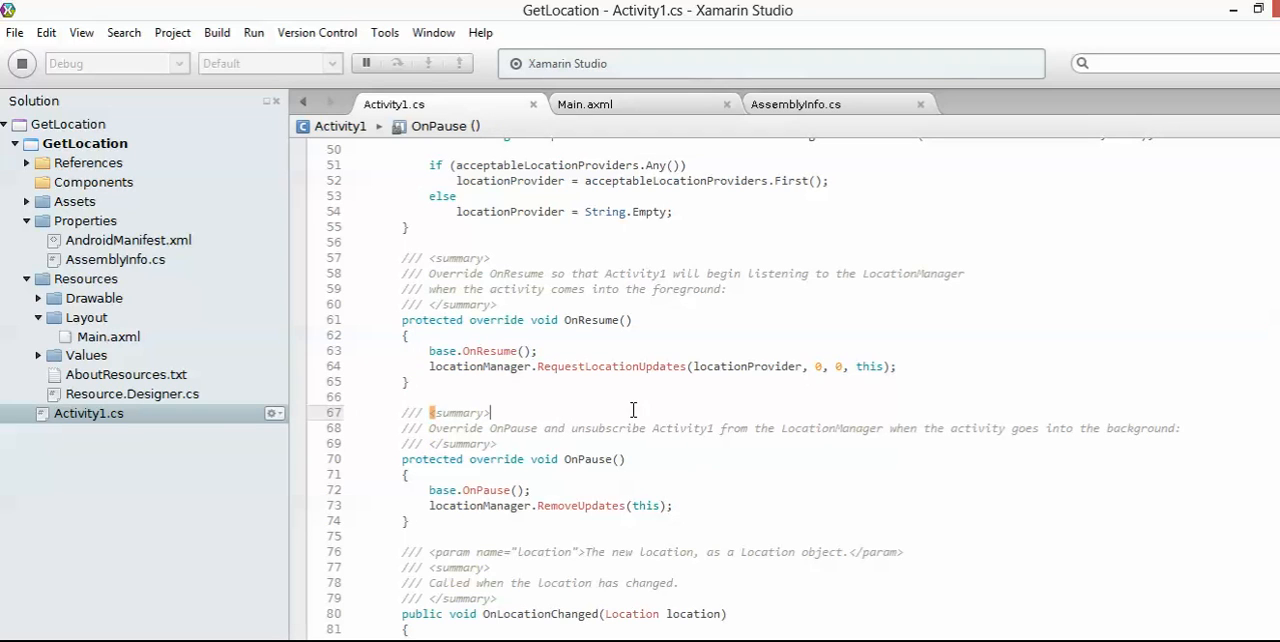
pyautogui.click(537, 441)
pyautogui.click(576, 413)
pyautogui.scroll(-1, 637, 413)
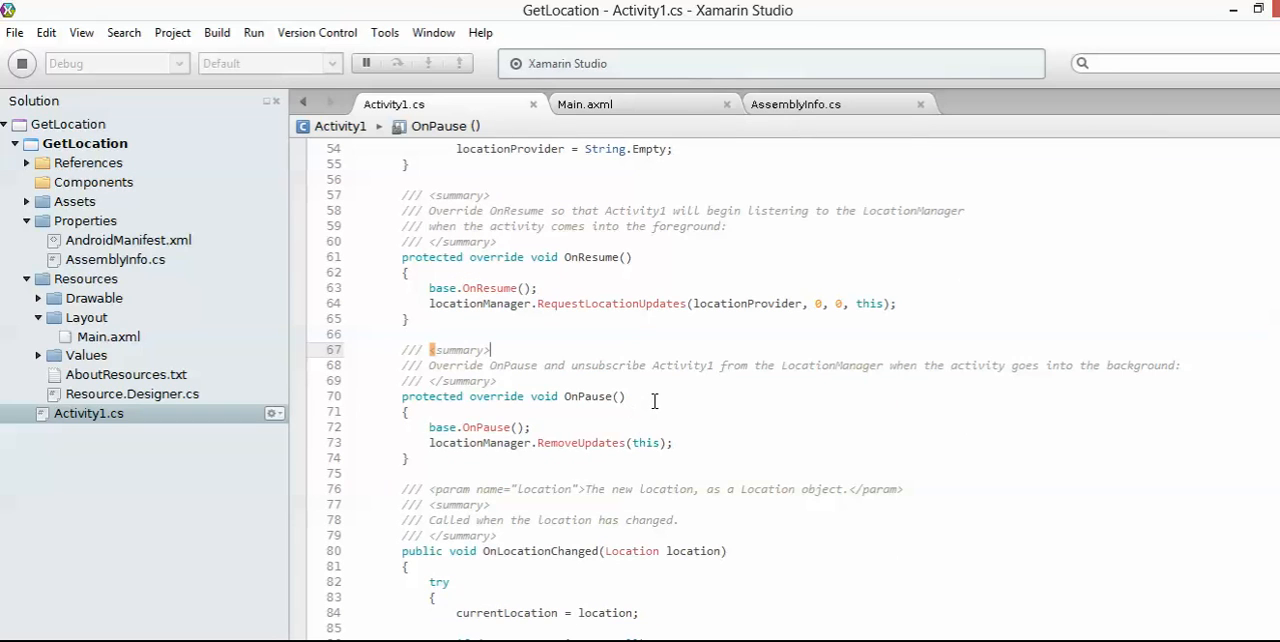
pyautogui.click(650, 396)
pyautogui.scroll(-4, 656, 400)
pyautogui.scroll(-6, 660, 400)
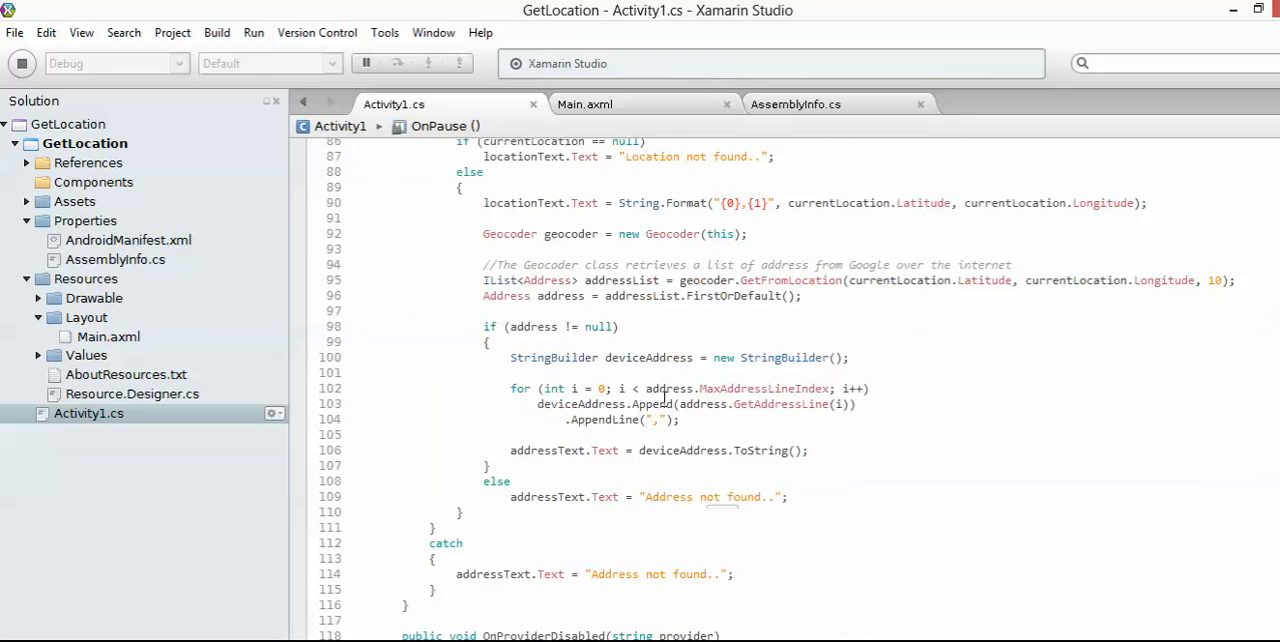
pyautogui.scroll(10, 660, 400)
pyautogui.scroll(5, 668, 397)
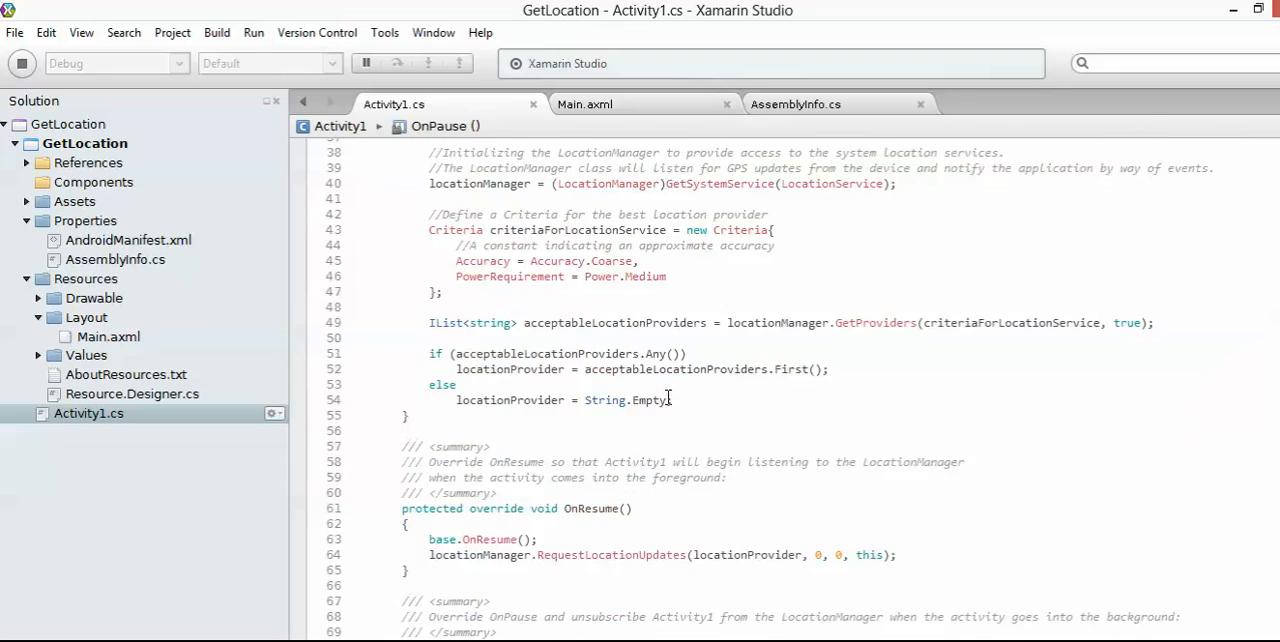
pyautogui.scroll(4, 668, 397)
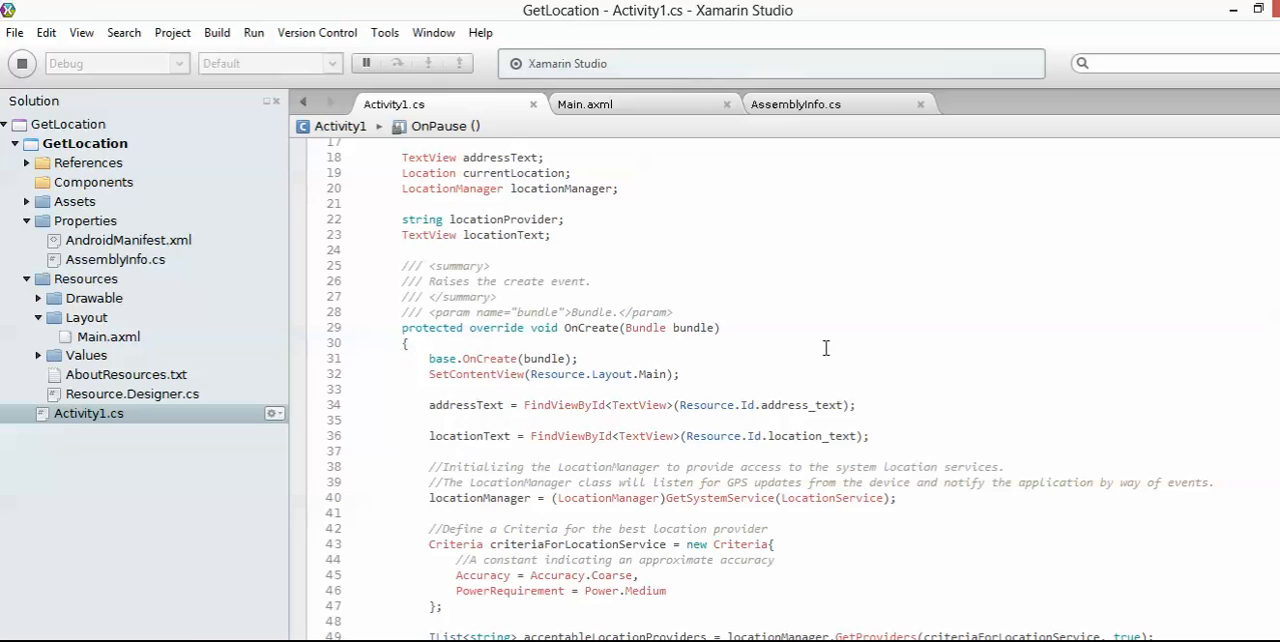